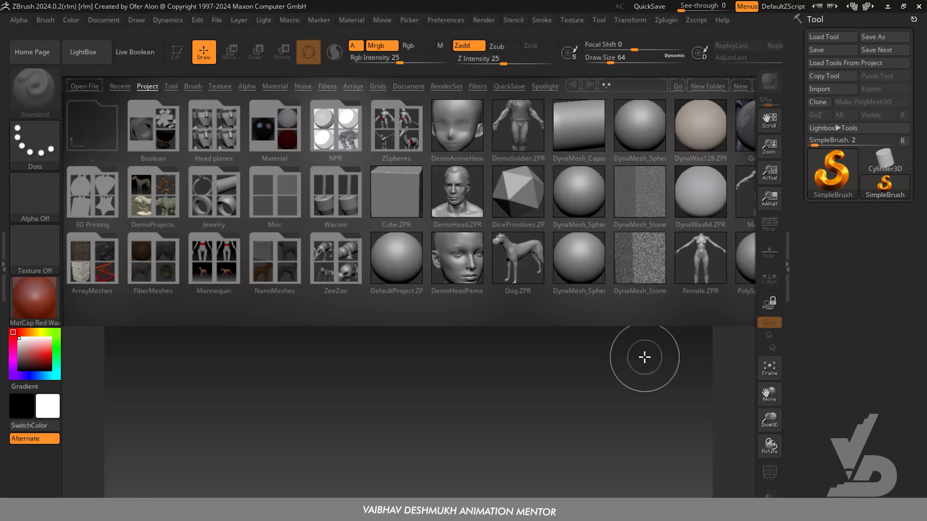
- Hide LightBox and draw a large Sphere3D in the middle of the canvas
{"action": "key", "text": "comma"}
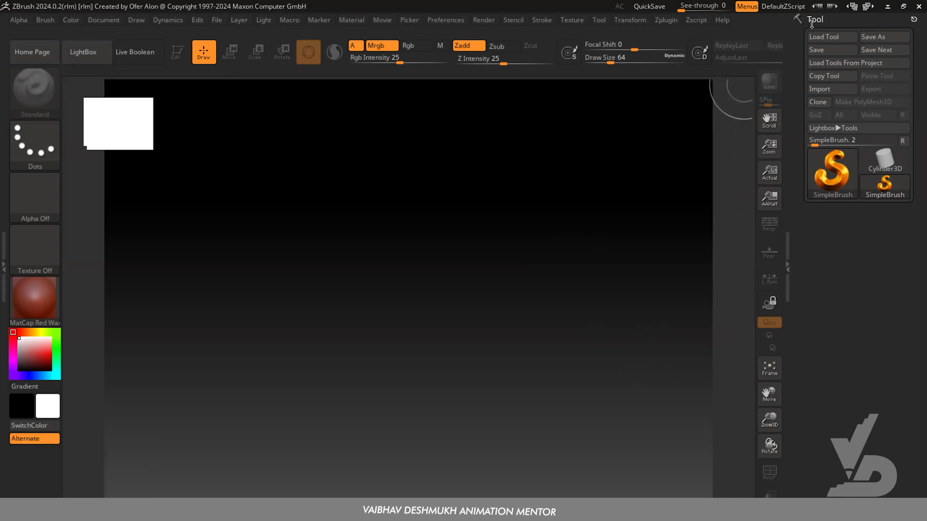
{"action": "left_click", "coordinate": [831, 190]}
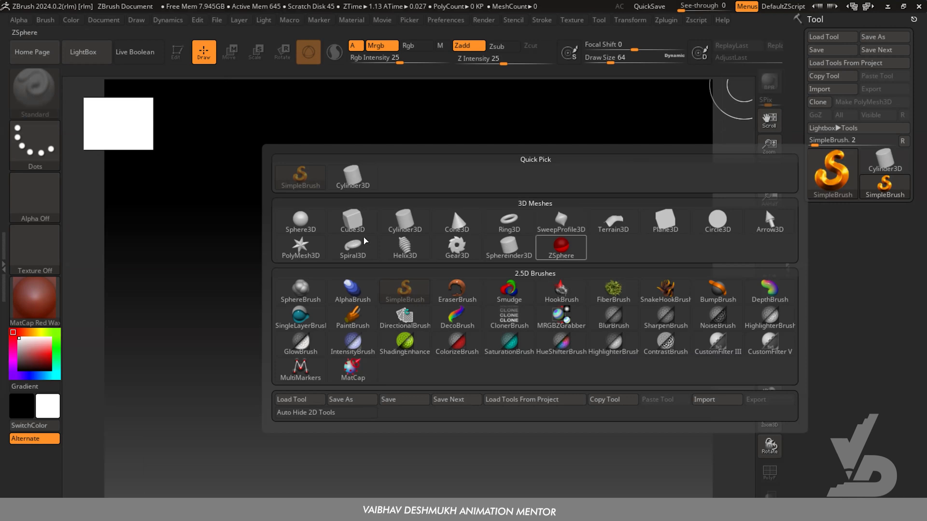
{"action": "left_click", "coordinate": [305, 230]}
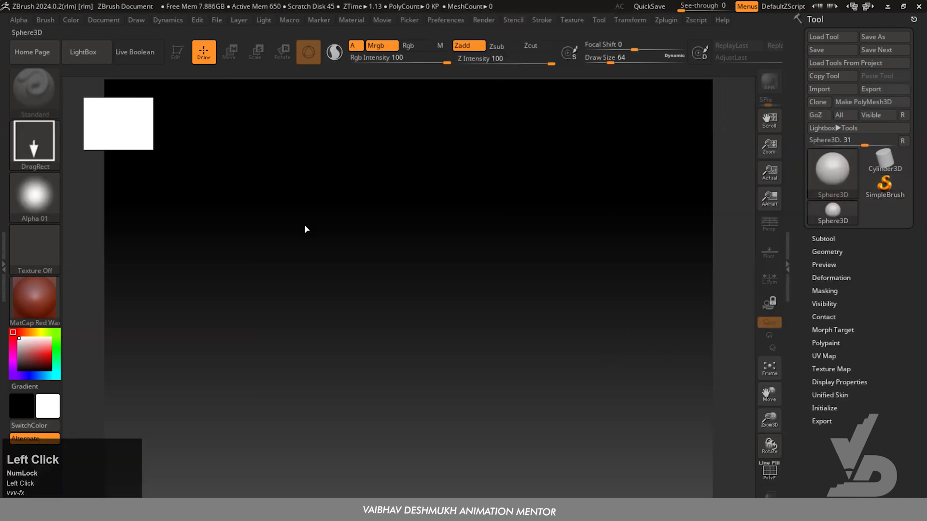
{"action": "mouse_move", "coordinate": [367, 282]}
{"action": "left_mouse_down"}
{"action": "mouse_move", "coordinate": [381, 219]}
{"action": "mouse_move", "coordinate": [364, 76]}
{"action": "left_mouse_up"}
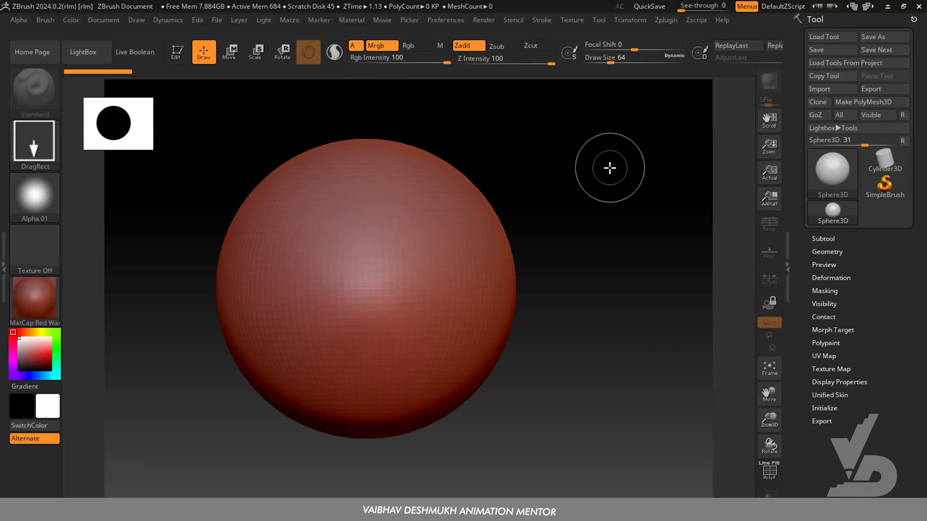
{"action": "key", "text": "F1"}
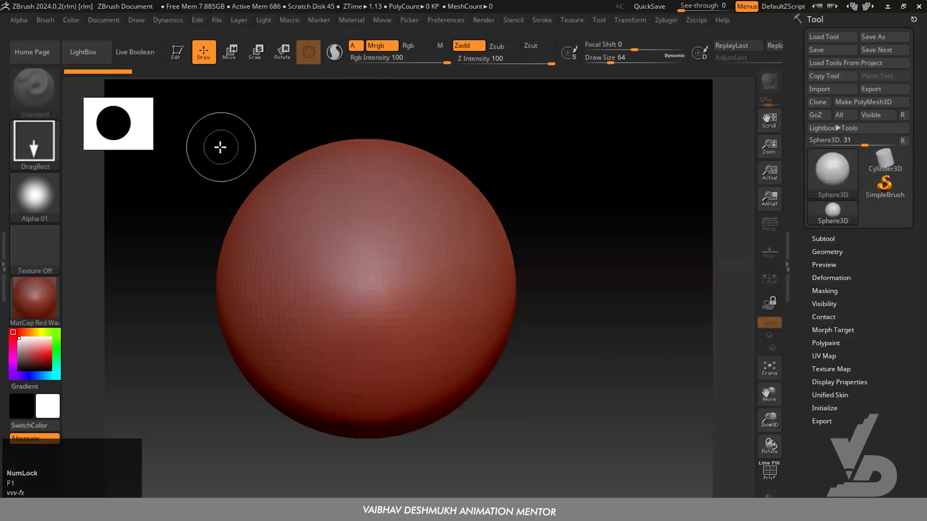
{"action": "key", "text": "F1"}
{"action": "key", "text": "F1"}
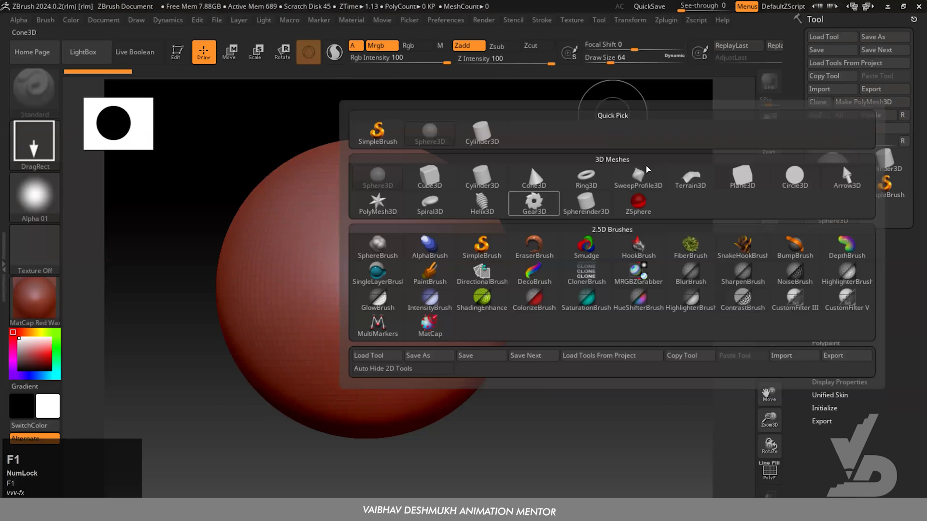
{"action": "mouse_move", "coordinate": [643, 176]}
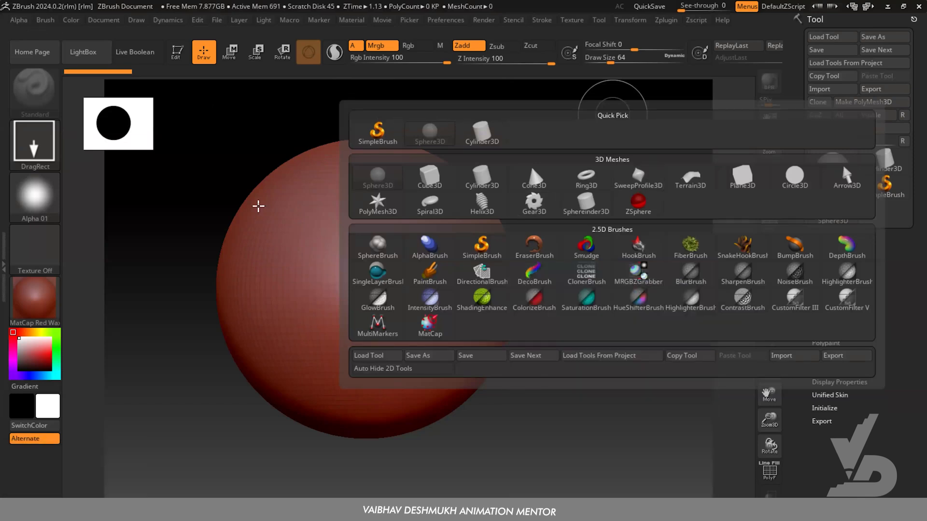
{"action": "key", "text": "F1"}
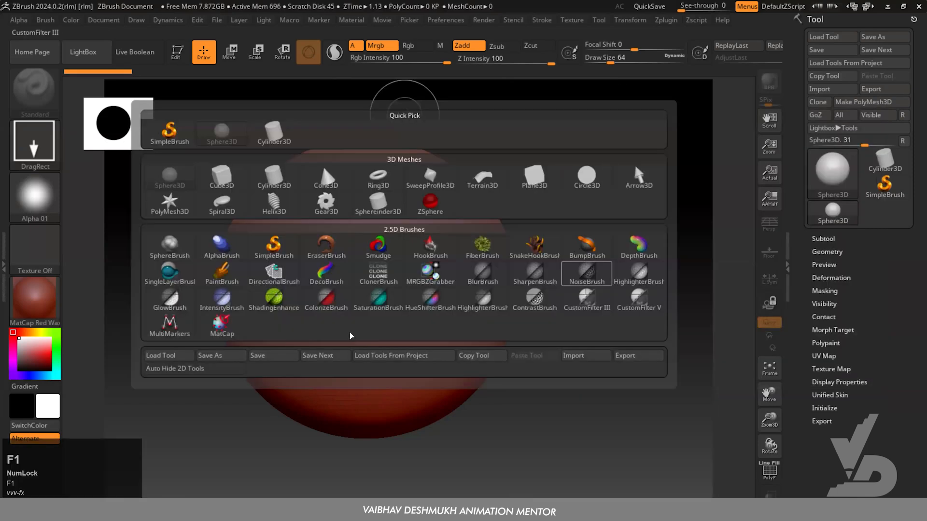
{"action": "key", "text": "F1"}
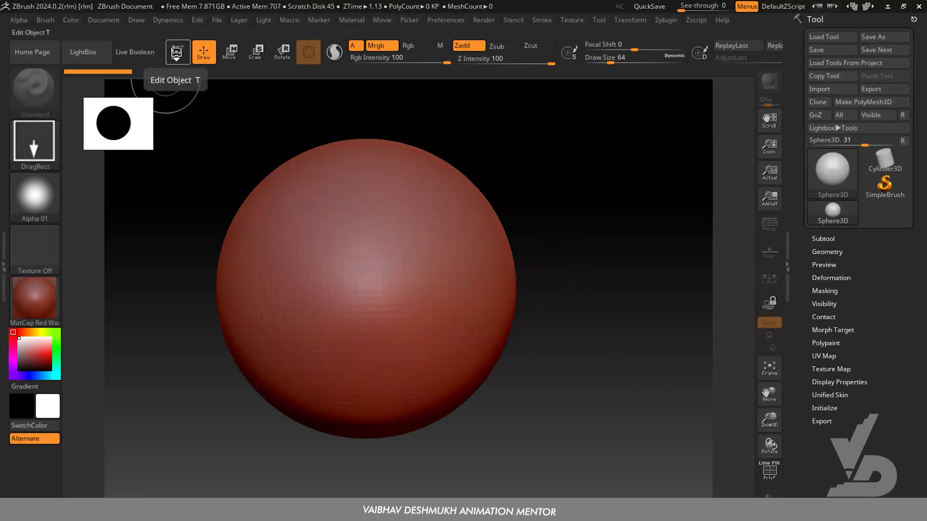
- Put the sphere into Edit mode and convert it to a PolyMesh3D
{"action": "left_click", "coordinate": [177, 52]}
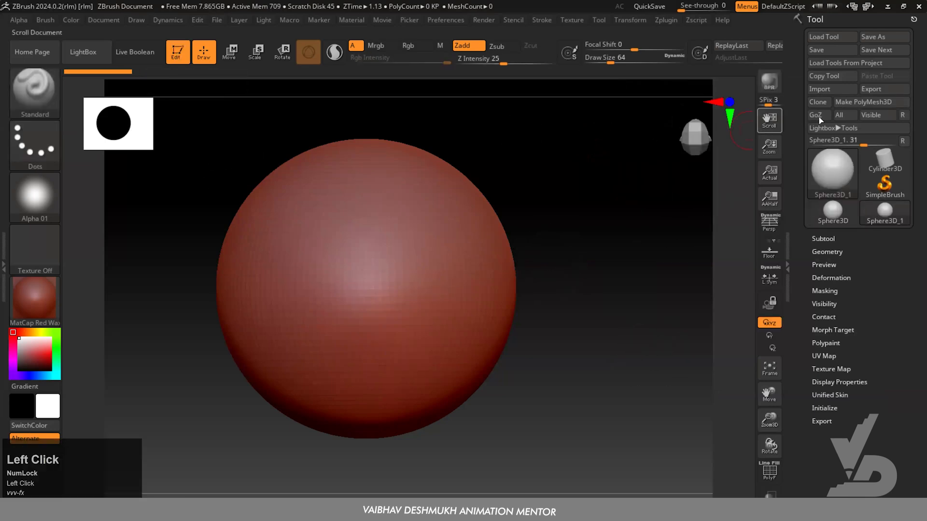
{"action": "left_click", "coordinate": [873, 105]}
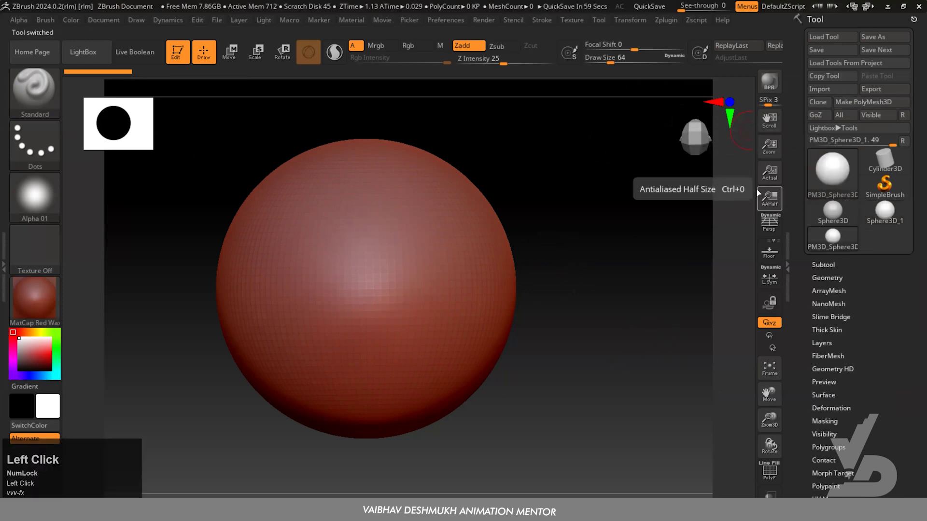
- Show the floor grid and enable perspective distortion, with the view turned upright so the floor lies beneath the sphere
{"action": "left_click", "coordinate": [769, 261]}
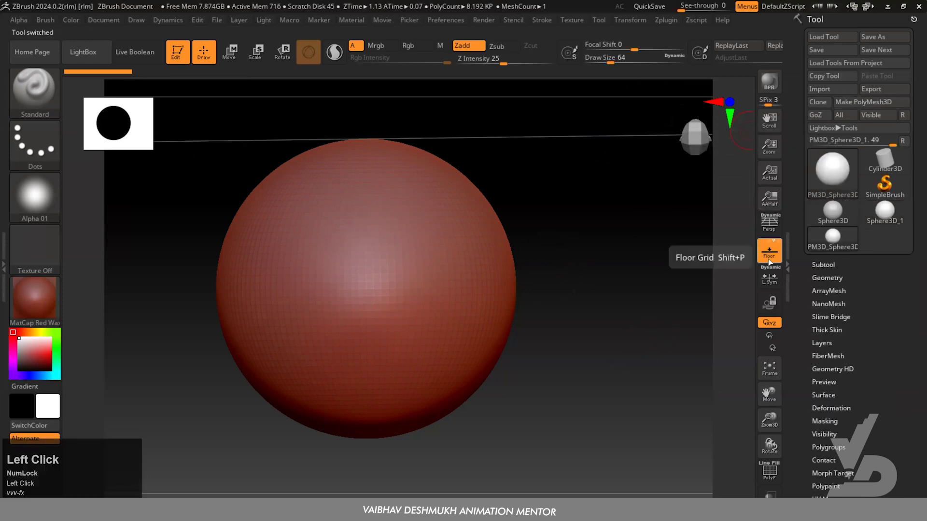
{"action": "left_click", "coordinate": [773, 225]}
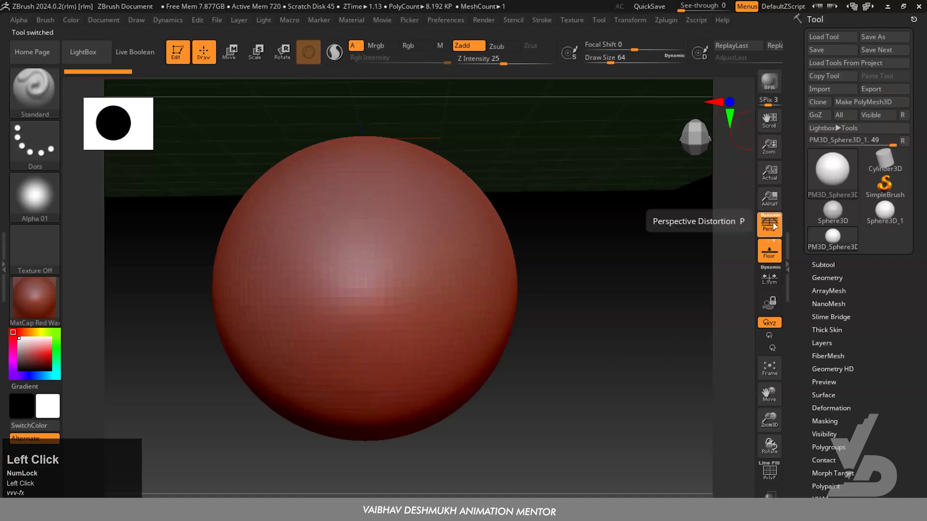
{"action": "left_click_drag", "start_coordinate": [695, 150], "coordinate": [722, 126]}
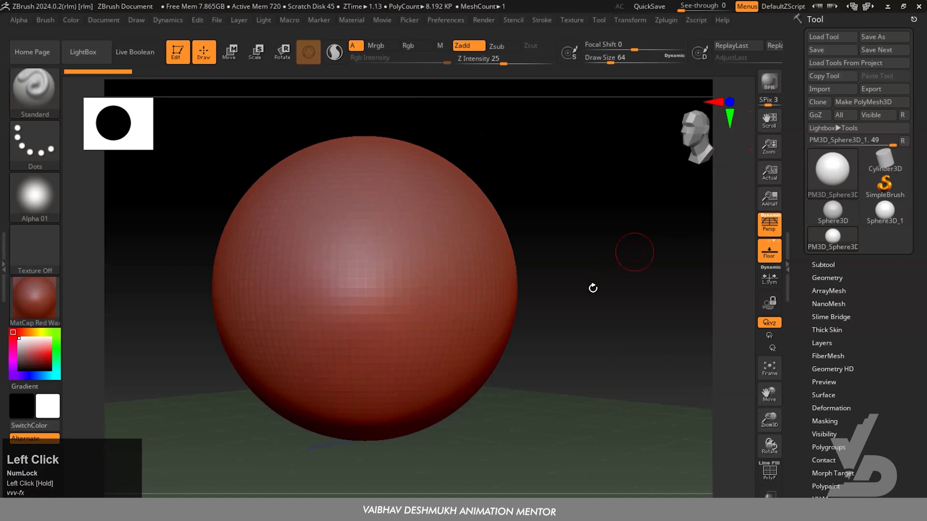
{"action": "mouse_move", "coordinate": [602, 284]}
{"action": "right_mouse_down", "text": "ctrl"}
{"action": "mouse_move", "coordinate": [540, 281]}
{"action": "mouse_move", "coordinate": [589, 284]}
{"action": "right_mouse_up", "text": "ctrl"}
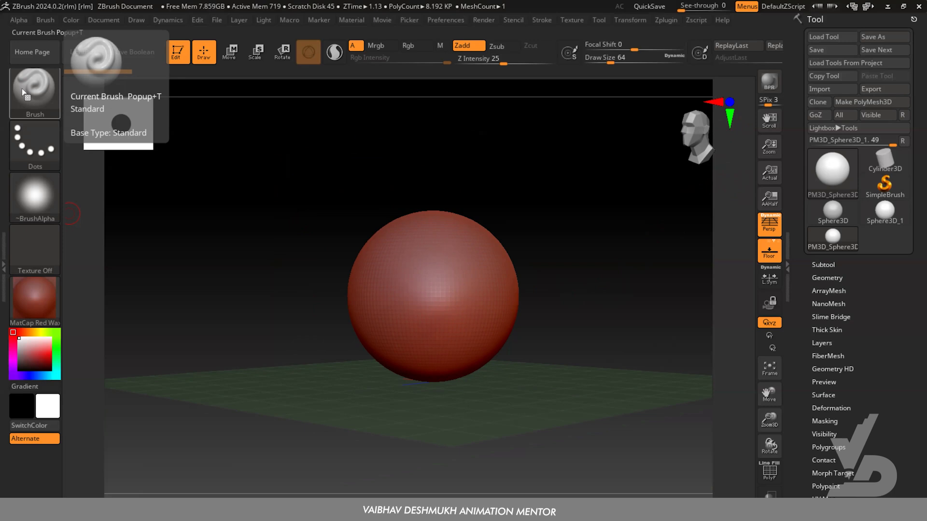
- Choose the ClayBuildup sculpting brush
{"action": "left_click", "coordinate": [22, 88]}
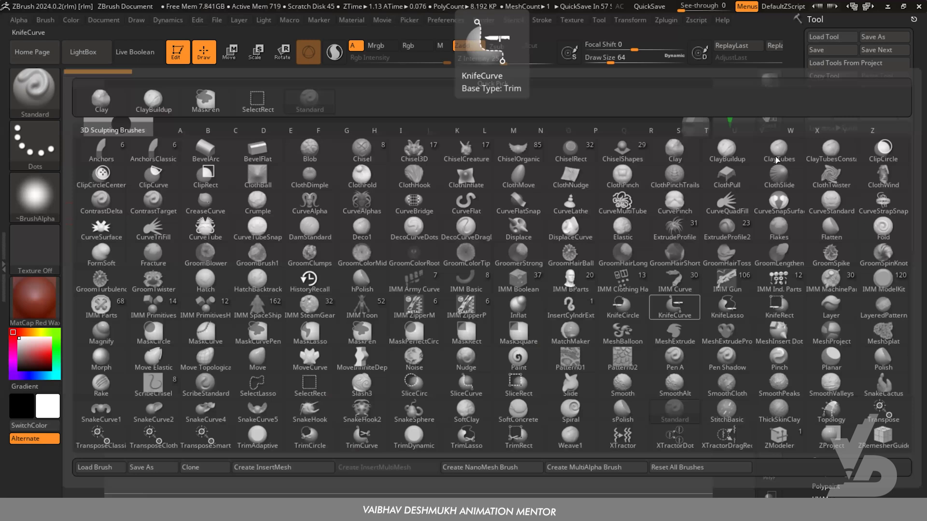
{"action": "left_click", "coordinate": [727, 151]}
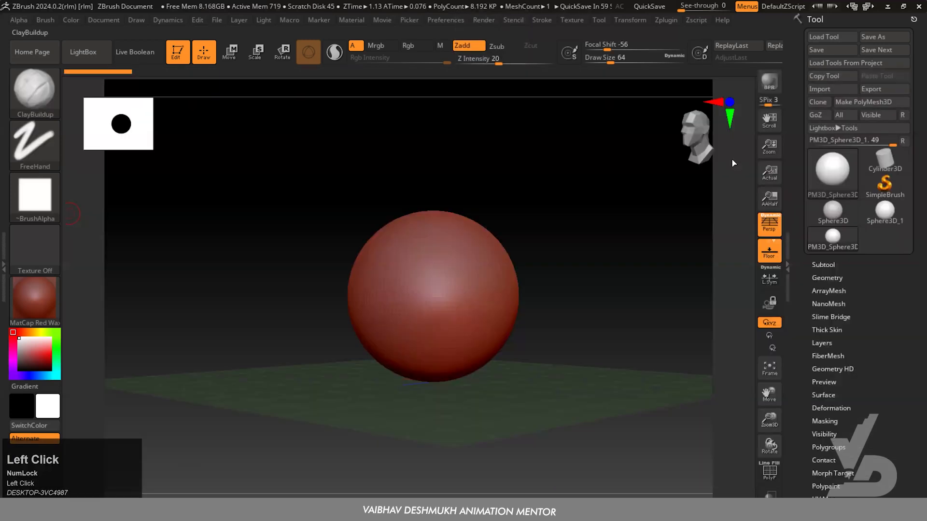
- Try a few vertical ClayBuildup strokes on the sphere's upper-left area, and undo them
{"action": "mouse_move", "coordinate": [397, 290]}
{"action": "left_mouse_down"}
{"action": "mouse_move", "coordinate": [423, 258]}
{"action": "mouse_move", "coordinate": [417, 270]}
{"action": "mouse_move", "coordinate": [430, 227]}
{"action": "mouse_move", "coordinate": [381, 302]}
{"action": "mouse_move", "coordinate": [408, 223]}
{"action": "mouse_move", "coordinate": [407, 286]}
{"action": "mouse_move", "coordinate": [424, 230]}
{"action": "left_mouse_up"}
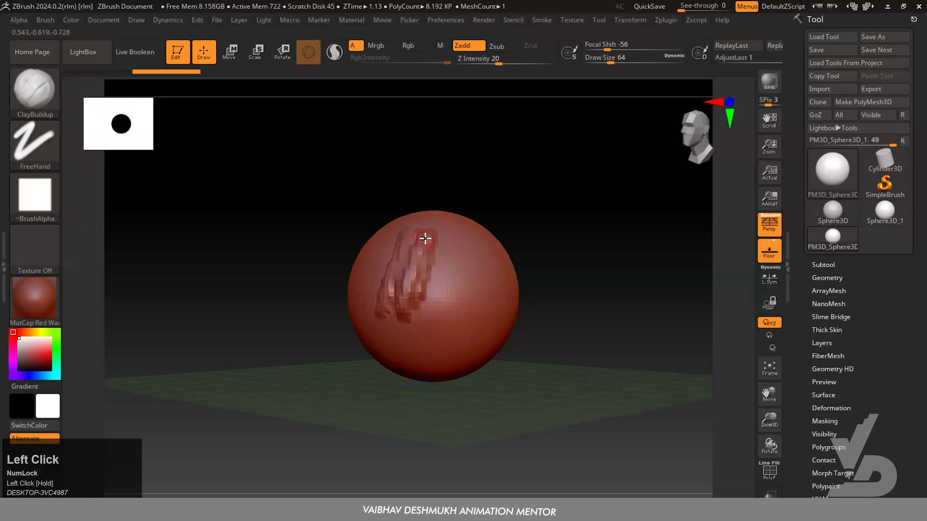
{"action": "mouse_move", "coordinate": [523, 227]}
{"action": "right_mouse_down", "text": "ctrl"}
{"action": "mouse_move", "coordinate": [575, 244]}
{"action": "mouse_move", "coordinate": [592, 261]}
{"action": "mouse_move", "coordinate": [569, 278]}
{"action": "mouse_move", "coordinate": [578, 277]}
{"action": "right_mouse_up", "text": "ctrl"}
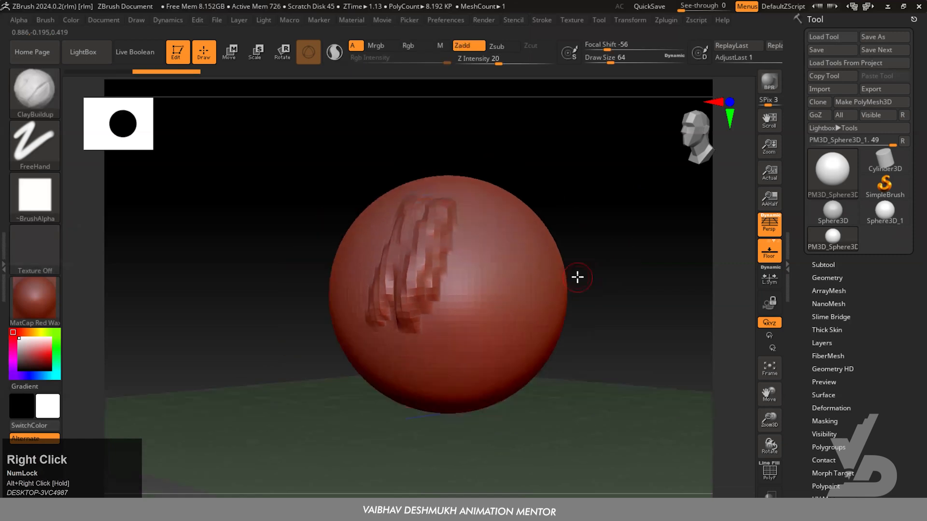
{"action": "key", "text": "ctrl+z"}
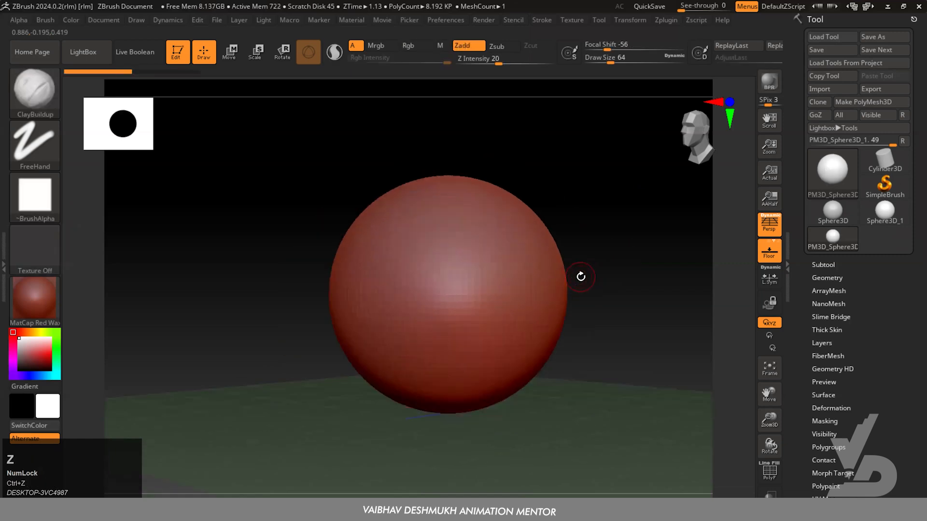
- Subdivide the sphere's geometry repeatedly up to subdivision level 4
{"action": "left_click", "coordinate": [828, 278]}
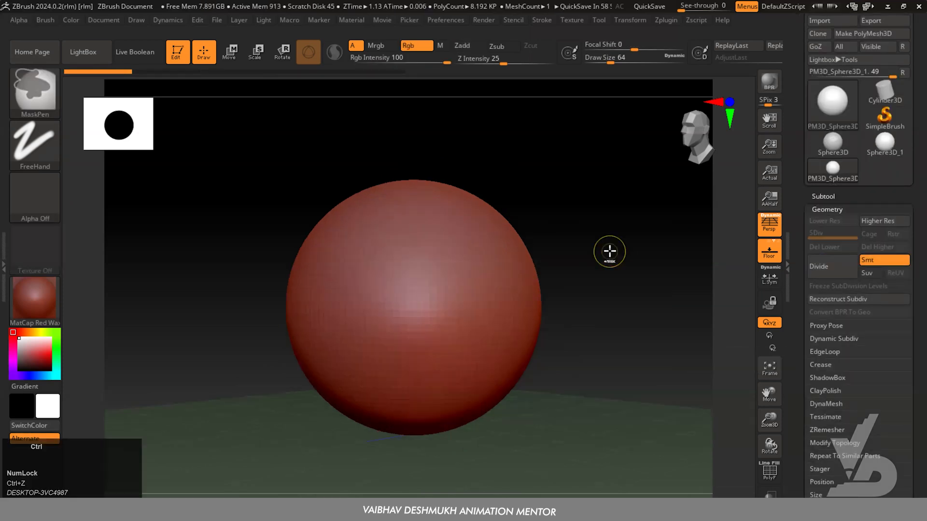
{"action": "key", "text": "ctrl+d"}
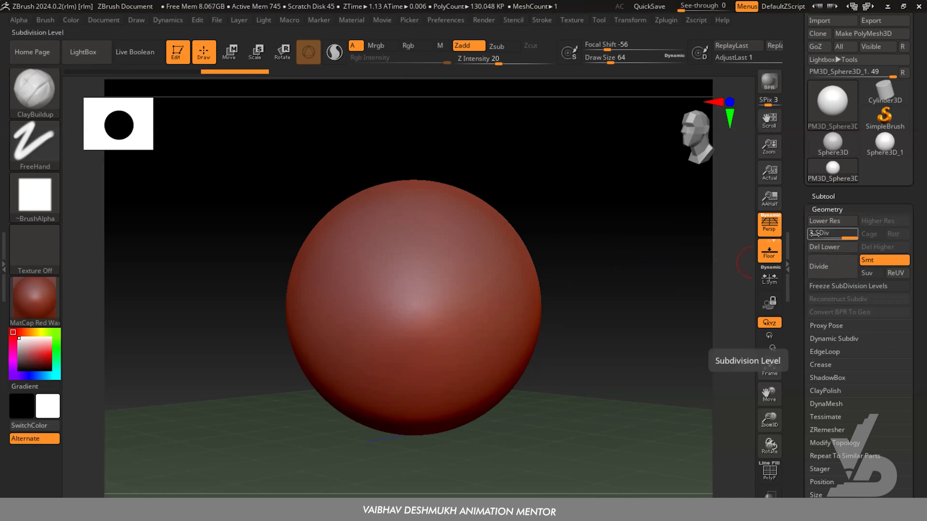
{"action": "key", "text": "ctrl"}
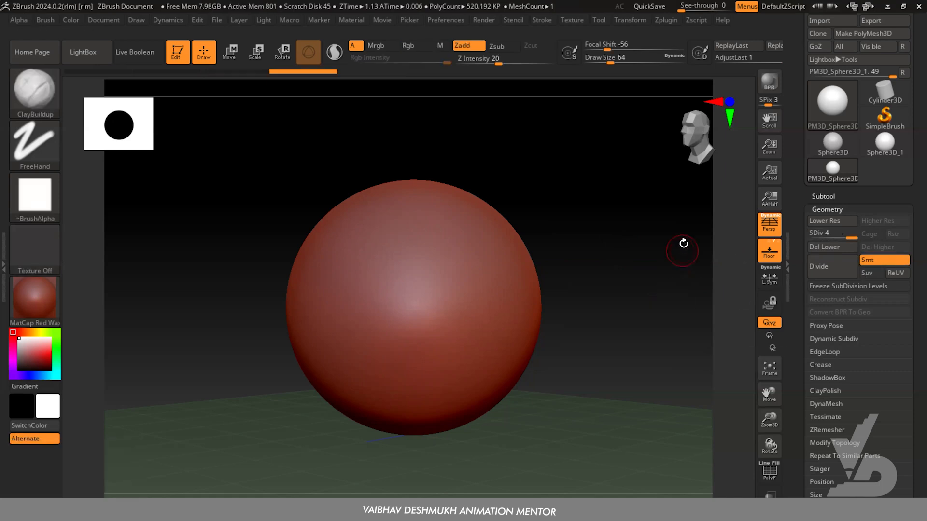
- Step the sphere down through its lower subdivision levels
{"action": "key", "text": "shift+d"}
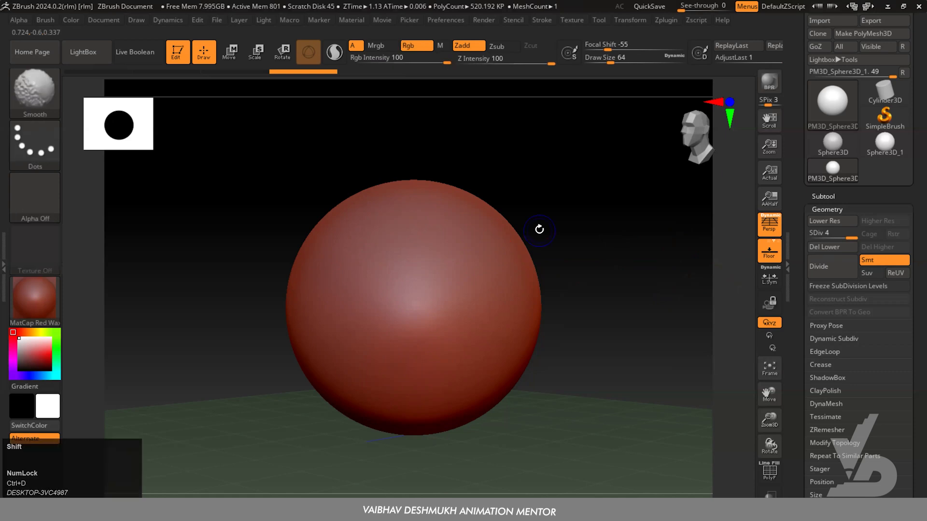
{"action": "key", "text": "shift+d"}
{"action": "key", "text": "shift+d"}
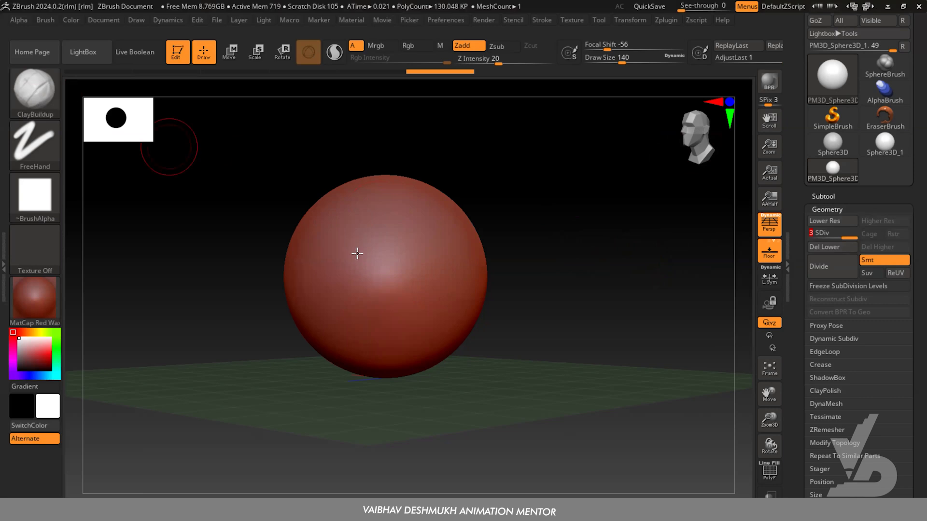
- Sculpt looping strokes on the sphere's front with ClayBuildup, and build over them with the Standard brush
{"action": "mouse_move", "coordinate": [352, 290]}
{"action": "left_mouse_down"}
{"action": "mouse_move", "coordinate": [342, 260]}
{"action": "mouse_move", "coordinate": [383, 203]}
{"action": "mouse_move", "coordinate": [430, 240]}
{"action": "mouse_move", "coordinate": [436, 278]}
{"action": "mouse_move", "coordinate": [332, 300]}
{"action": "mouse_move", "coordinate": [321, 241]}
{"action": "mouse_move", "coordinate": [378, 267]}
{"action": "mouse_move", "coordinate": [405, 222]}
{"action": "mouse_move", "coordinate": [387, 212]}
{"action": "mouse_move", "coordinate": [372, 248]}
{"action": "mouse_move", "coordinate": [361, 246]}
{"action": "left_mouse_up"}
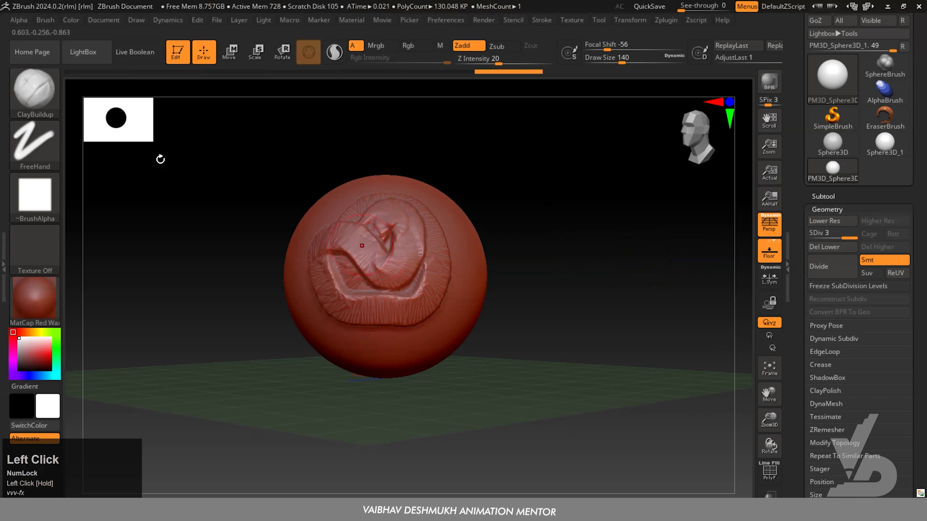
{"action": "left_click", "coordinate": [34, 103]}
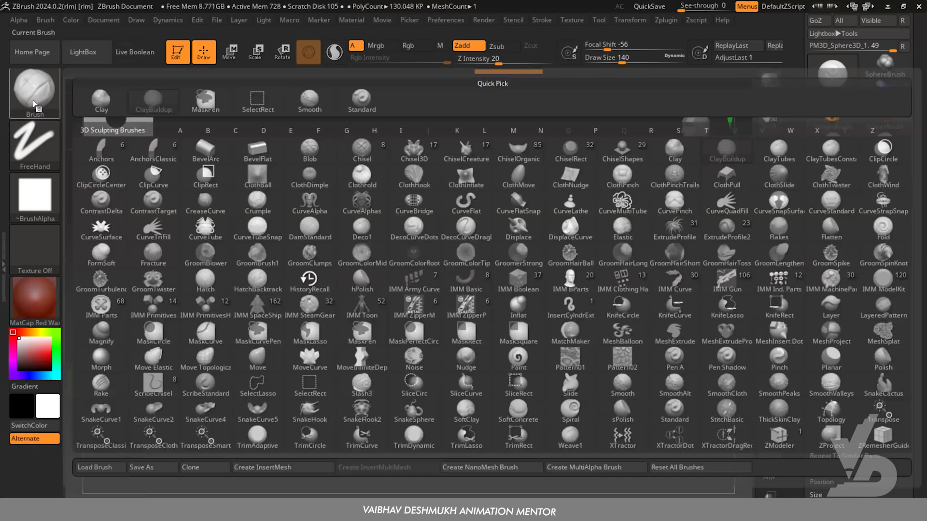
{"action": "key", "text": "s"}
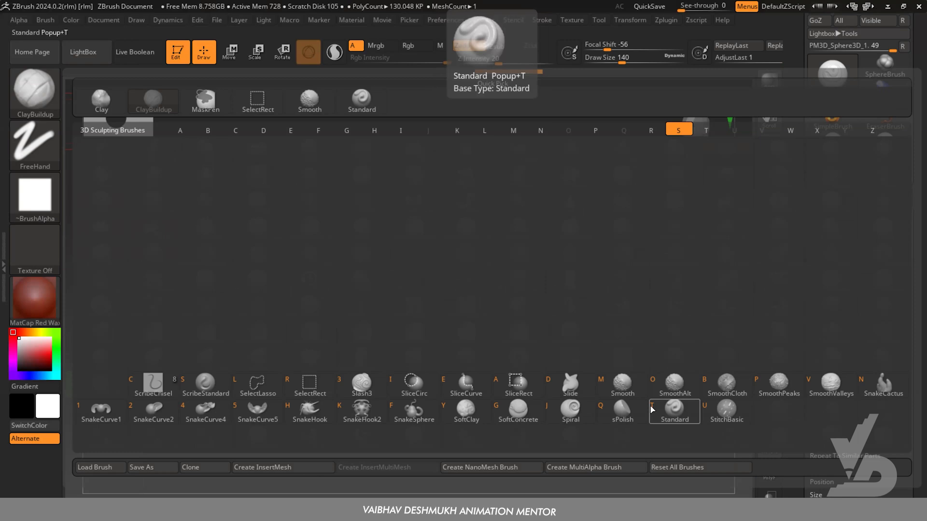
{"action": "key", "text": "t"}
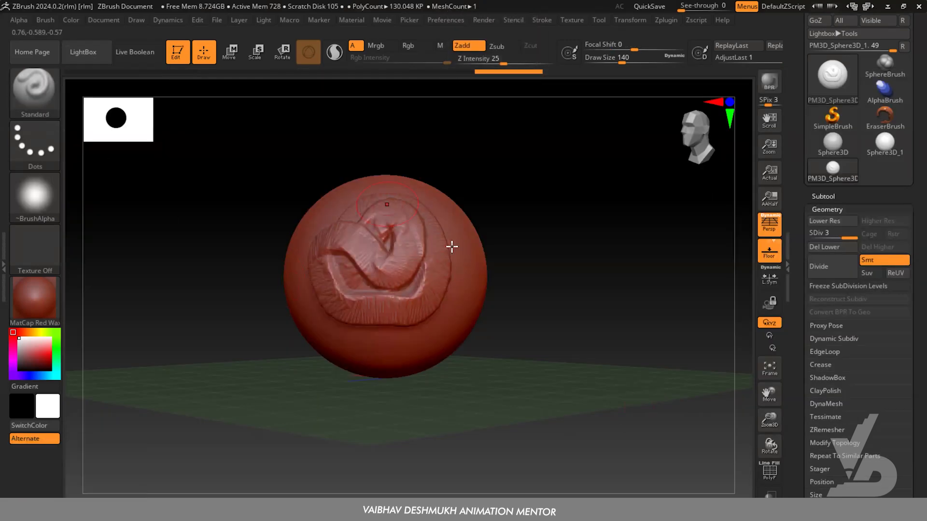
{"action": "mouse_move", "coordinate": [379, 292]}
{"action": "left_mouse_down"}
{"action": "mouse_move", "coordinate": [399, 234]}
{"action": "mouse_move", "coordinate": [384, 225]}
{"action": "mouse_move", "coordinate": [381, 277]}
{"action": "mouse_move", "coordinate": [407, 294]}
{"action": "mouse_move", "coordinate": [432, 279]}
{"action": "left_mouse_up"}
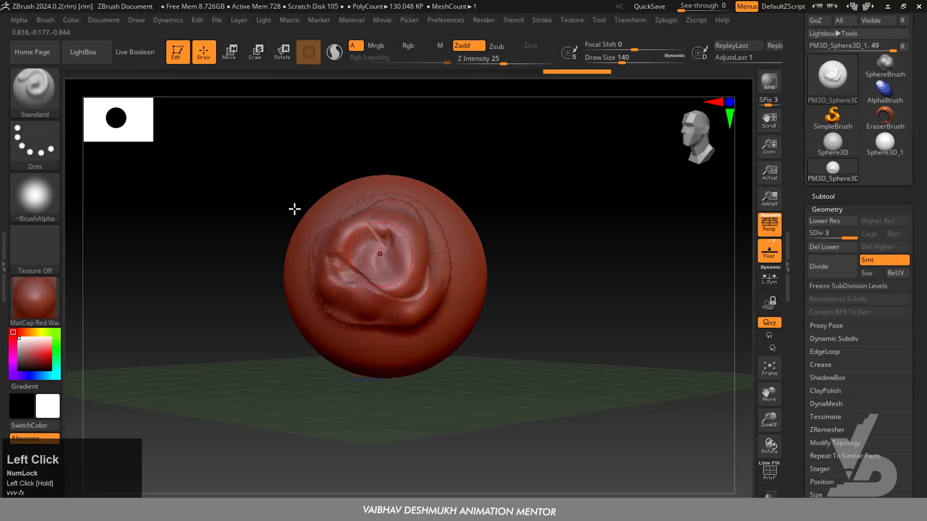
- Filter the brush library by the letter B and by T, and choose the TrimLasso brush
{"action": "left_click", "coordinate": [29, 95]}
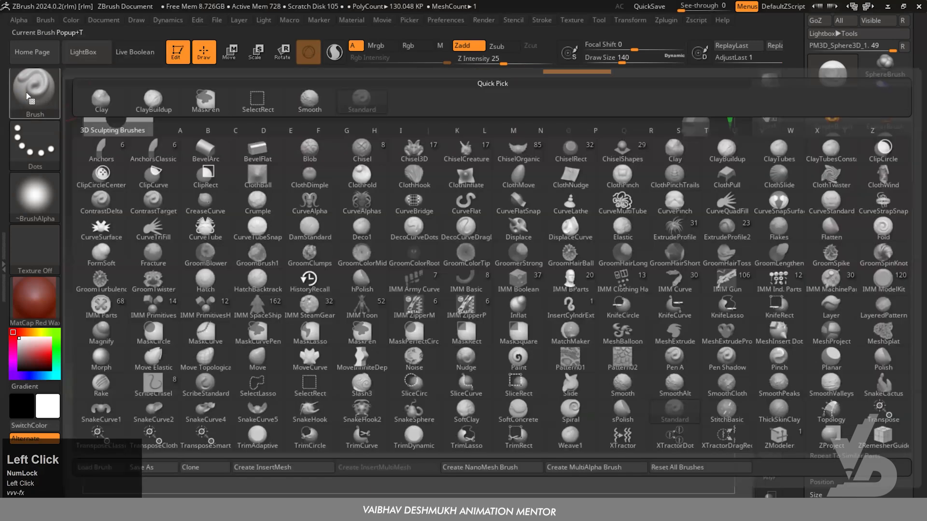
{"action": "key", "text": "b"}
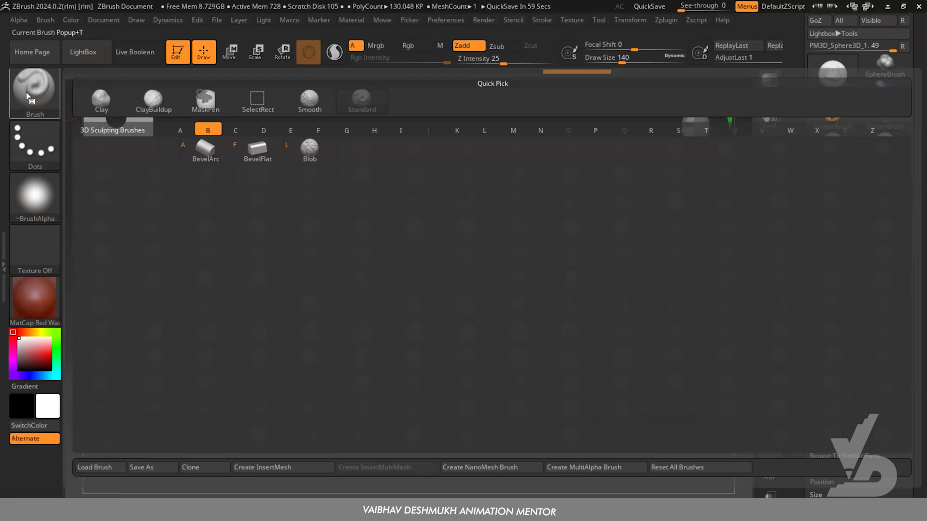
{"action": "key", "text": "BackSpace"}
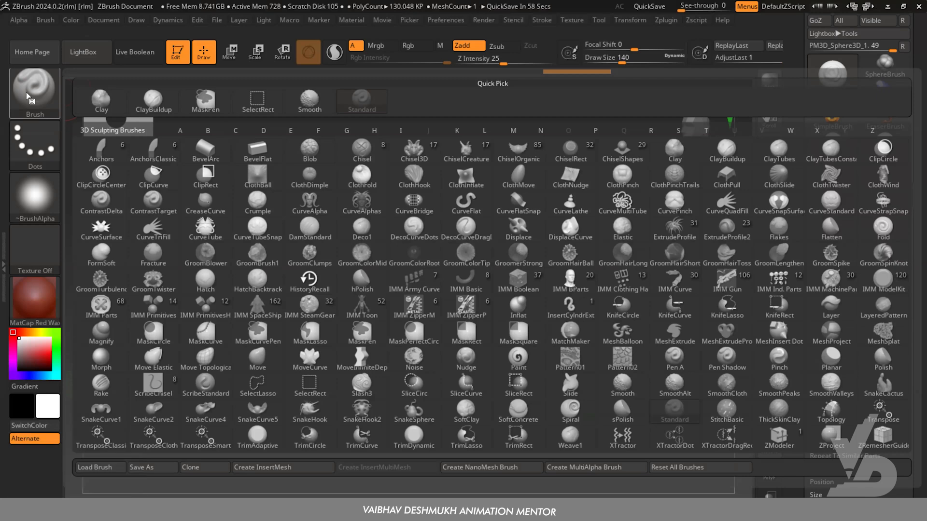
{"action": "key", "text": "t"}
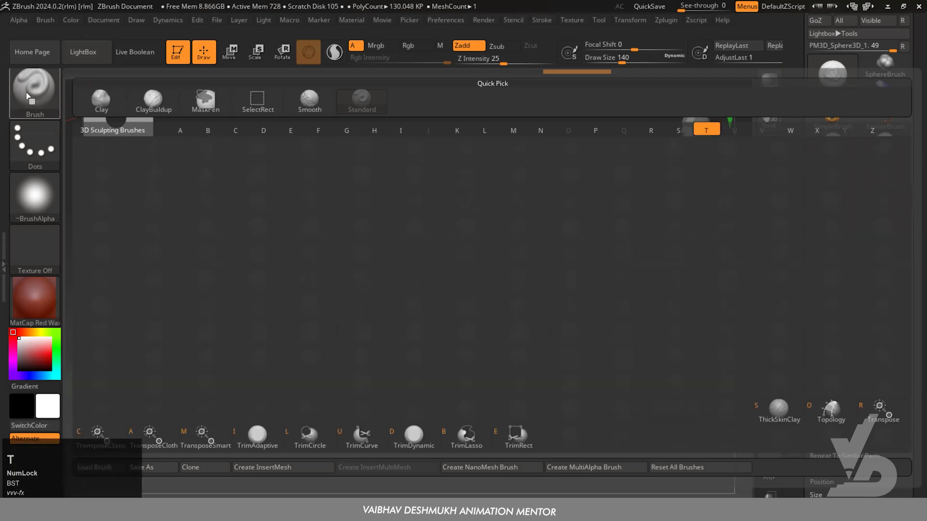
{"action": "scroll", "coordinate": [689, 171], "scroll_direction": "up", "scroll_amount": 2}
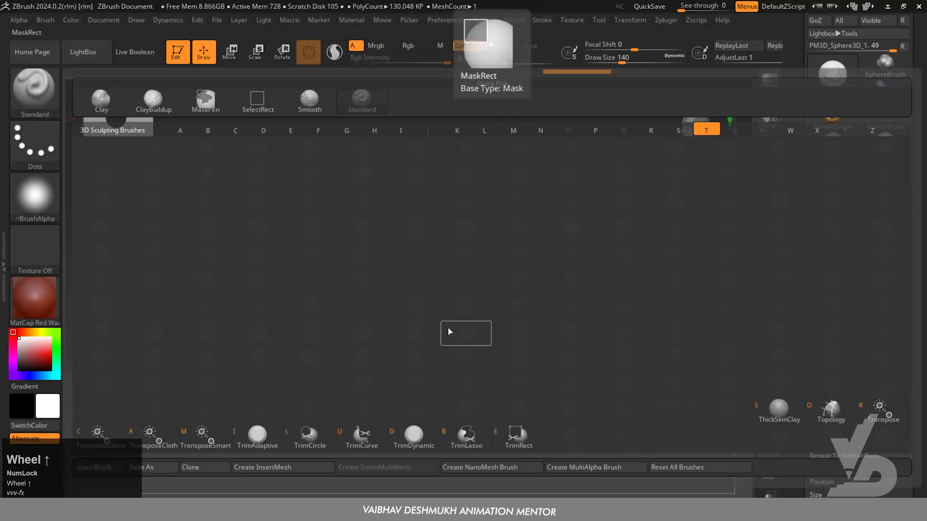
{"action": "key", "text": "b"}
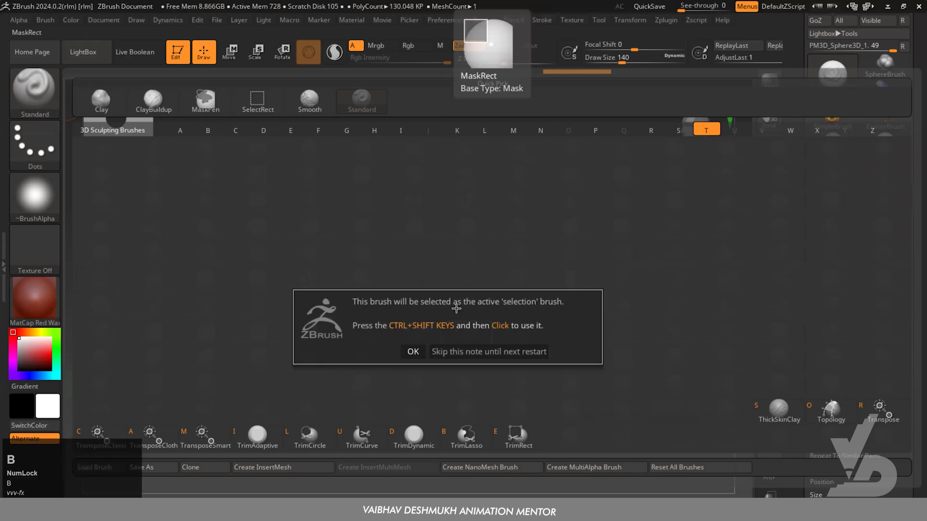
{"action": "left_click", "coordinate": [445, 323]}
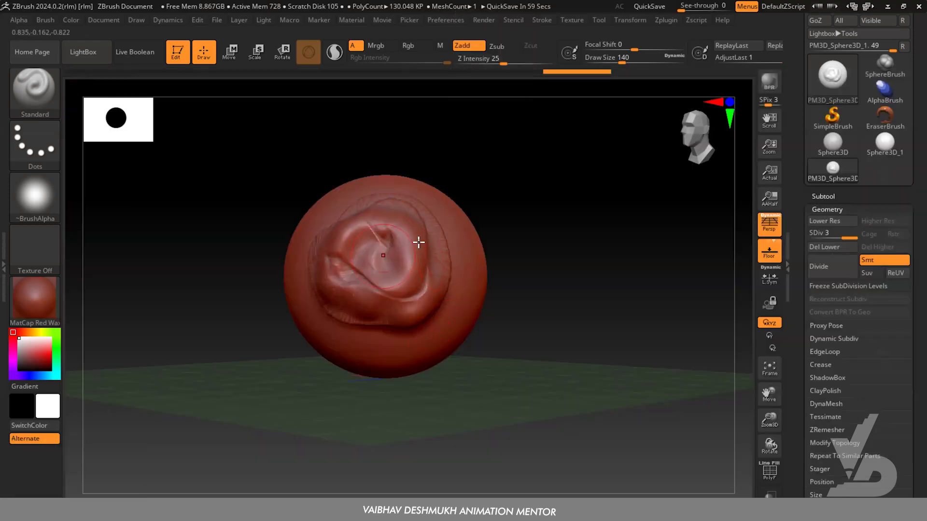
- Sculpt a diagonal raised ridge on the sphere's side with the Standard brush
{"action": "left_click_drag", "start_coordinate": [700, 134], "coordinate": [686, 140]}
{"action": "mouse_move", "coordinate": [389, 302]}
{"action": "left_mouse_down"}
{"action": "mouse_move", "coordinate": [424, 209]}
{"action": "mouse_move", "coordinate": [411, 280]}
{"action": "mouse_move", "coordinate": [433, 232]}
{"action": "left_mouse_up"}
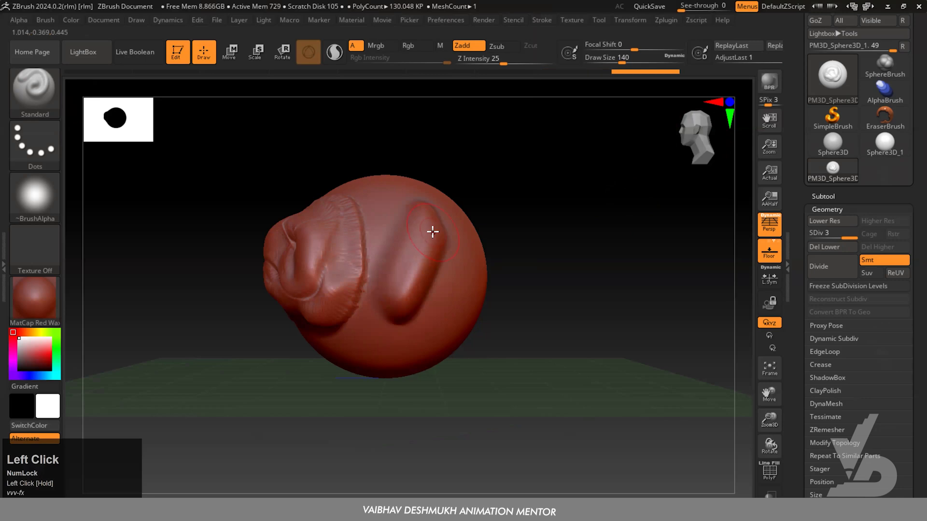
- Flatten the sculpted relief's edge and the diagonal ridge with the Flatten brush at a draw size of 204
{"action": "left_click", "coordinate": [34, 92]}
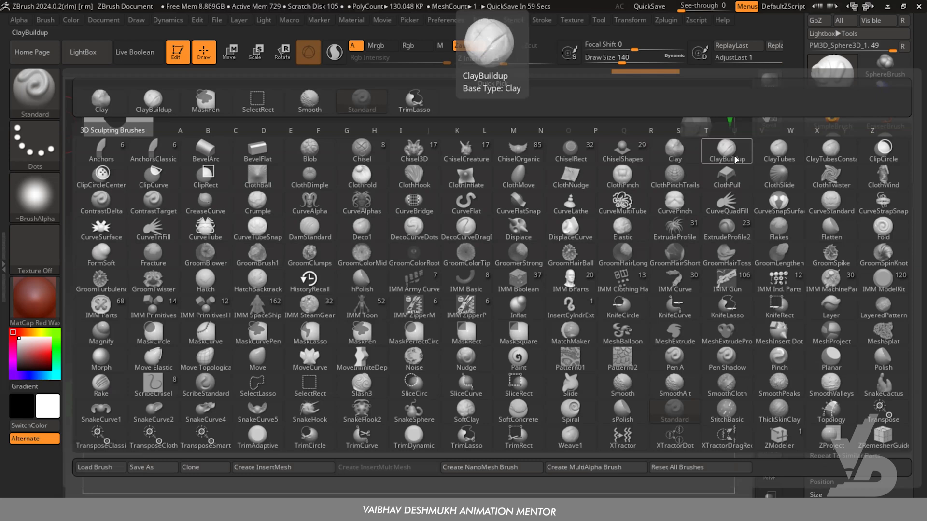
{"action": "left_click", "coordinate": [830, 227]}
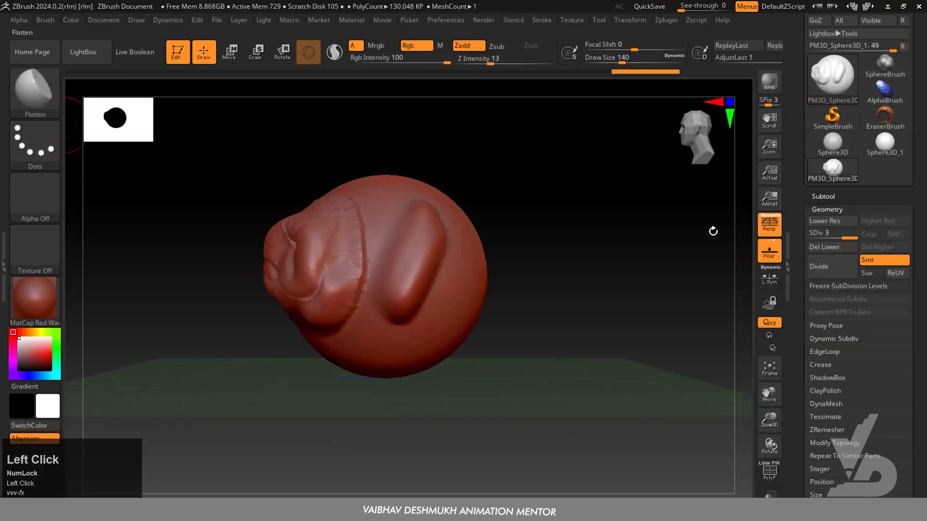
{"action": "key", "text": "bracketright"}
{"action": "key", "text": "bracketright"}
{"action": "key", "text": "bracketright"}
{"action": "key", "text": "bracketright"}
{"action": "key", "text": "bracketright"}
{"action": "key", "text": "bracketright"}
{"action": "key", "text": "bracketright"}
{"action": "key", "text": "bracketright"}
{"action": "key", "text": "bracketright"}
{"action": "key", "text": "bracketright"}
{"action": "key", "text": "bracketright"}
{"action": "key", "text": "bracketright"}
{"action": "key", "text": "bracketright"}
{"action": "key", "text": "bracketright"}
{"action": "key", "text": "bracketright"}
{"action": "key", "text": "bracketright"}
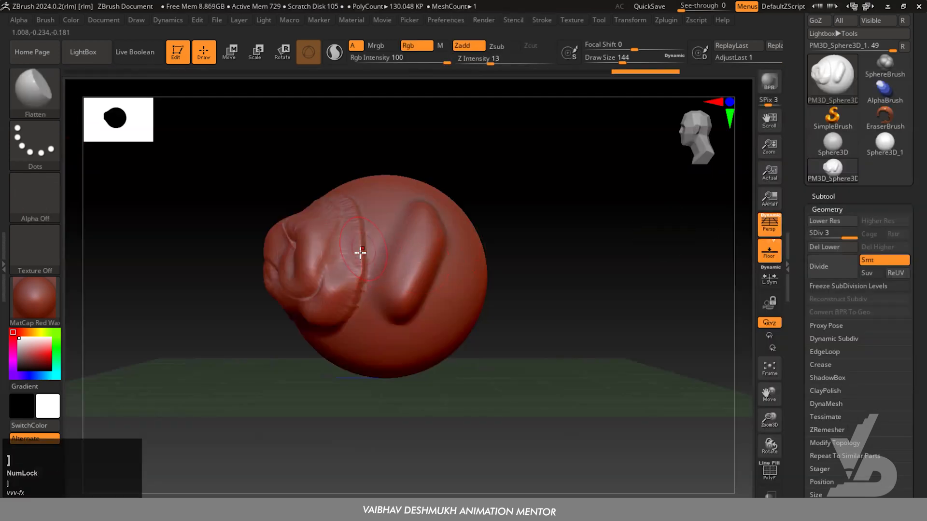
{"action": "mouse_move", "coordinate": [333, 280]}
{"action": "left_mouse_down"}
{"action": "mouse_move", "coordinate": [348, 217]}
{"action": "mouse_move", "coordinate": [333, 273]}
{"action": "mouse_move", "coordinate": [323, 273]}
{"action": "mouse_move", "coordinate": [335, 275]}
{"action": "mouse_move", "coordinate": [333, 232]}
{"action": "mouse_move", "coordinate": [305, 264]}
{"action": "mouse_move", "coordinate": [298, 259]}
{"action": "mouse_move", "coordinate": [306, 244]}
{"action": "mouse_move", "coordinate": [331, 227]}
{"action": "mouse_move", "coordinate": [357, 257]}
{"action": "left_mouse_up"}
{"action": "mouse_move", "coordinate": [387, 206]}
{"action": "left_mouse_down"}
{"action": "mouse_move", "coordinate": [415, 292]}
{"action": "mouse_move", "coordinate": [430, 217]}
{"action": "mouse_move", "coordinate": [404, 277]}
{"action": "mouse_move", "coordinate": [409, 222]}
{"action": "mouse_move", "coordinate": [405, 232]}
{"action": "left_mouse_up"}
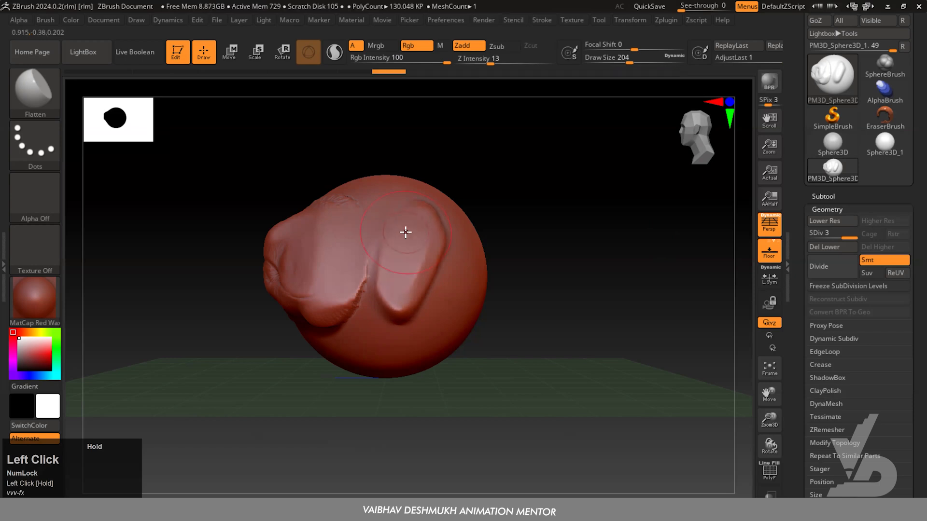
- Try a TrimAdaptive stroke between the flattened relief and the ridge, and undo it
{"action": "left_click", "coordinate": [42, 105]}
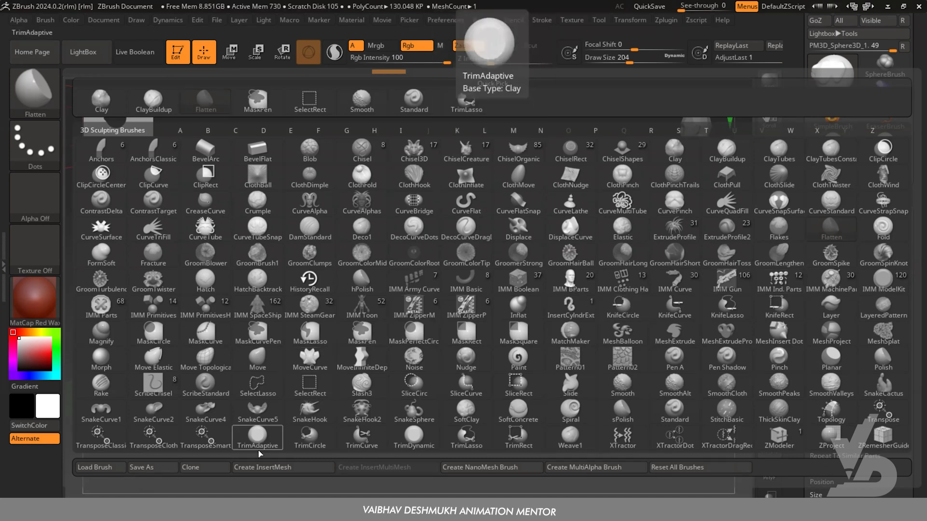
{"action": "left_click", "coordinate": [258, 437]}
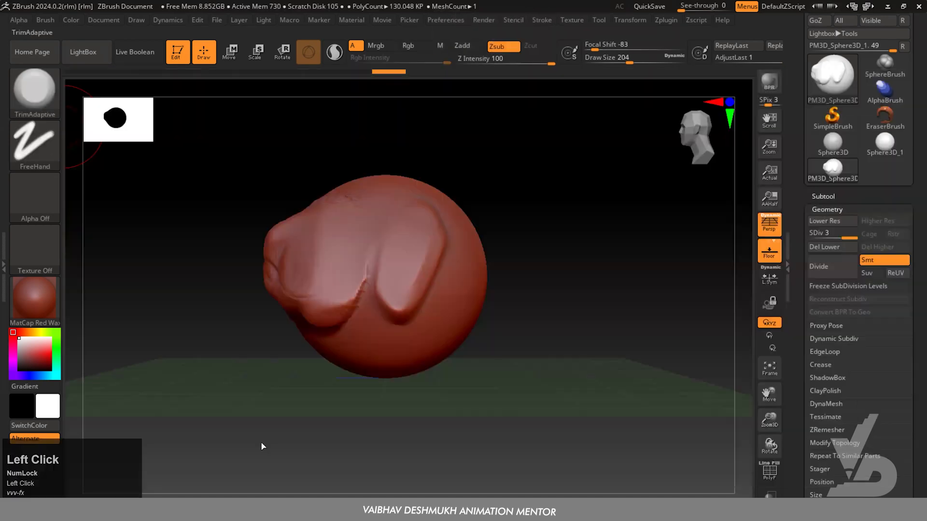
{"action": "mouse_move", "coordinate": [376, 278]}
{"action": "left_mouse_down"}
{"action": "mouse_move", "coordinate": [392, 216]}
{"action": "mouse_move", "coordinate": [414, 197]}
{"action": "mouse_move", "coordinate": [387, 314]}
{"action": "mouse_move", "coordinate": [424, 233]}
{"action": "mouse_move", "coordinate": [360, 285]}
{"action": "mouse_move", "coordinate": [364, 318]}
{"action": "mouse_move", "coordinate": [380, 330]}
{"action": "left_mouse_up"}
{"action": "key", "text": "ctrl+z"}
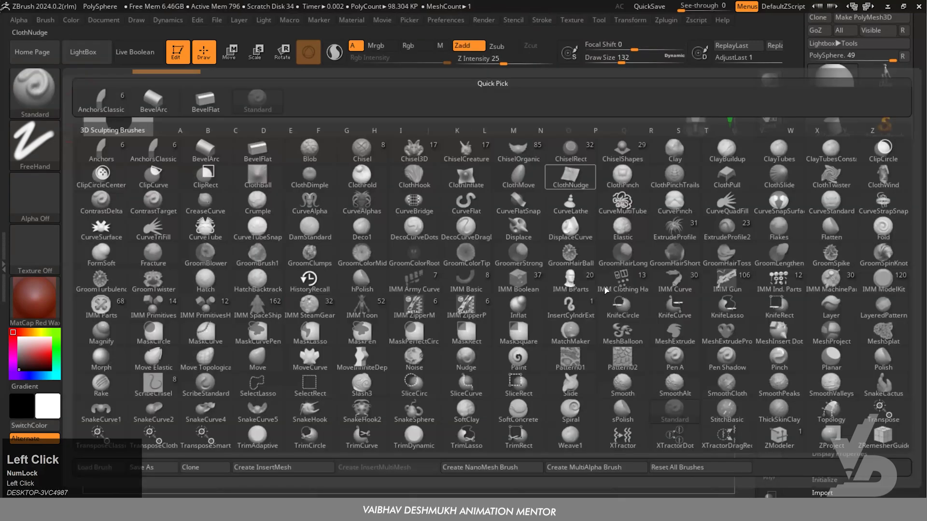
- Reset all brushes to their default settings, keeping Standard as the active brush
{"action": "left_click", "coordinate": [706, 467]}
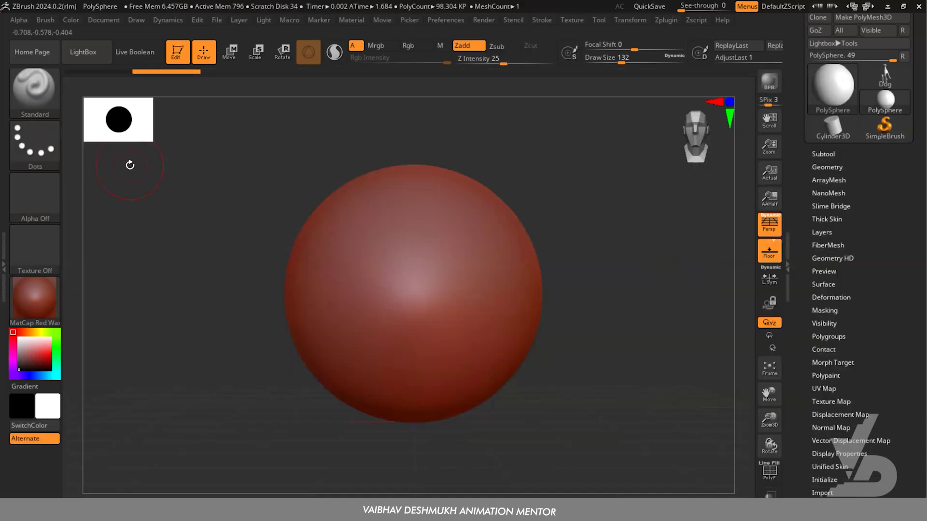
{"action": "key", "text": "F2"}
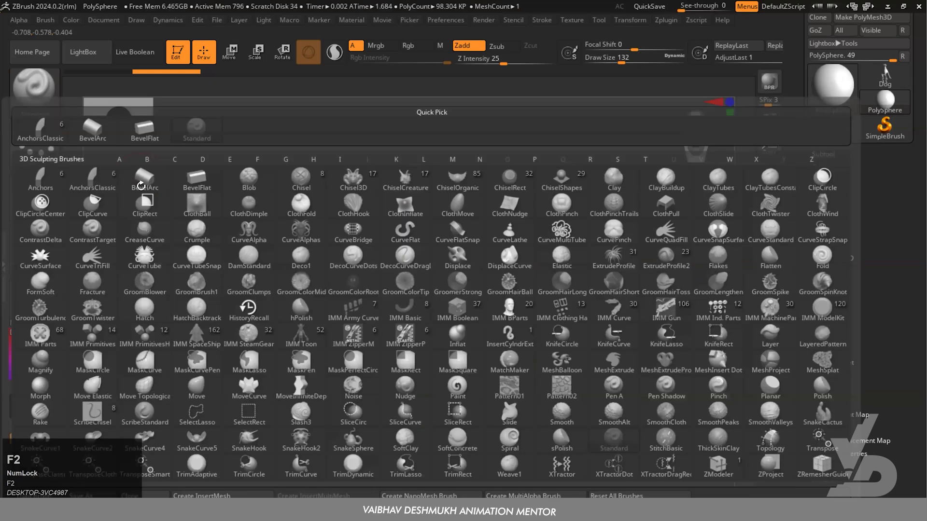
{"action": "left_click", "coordinate": [442, 84]}
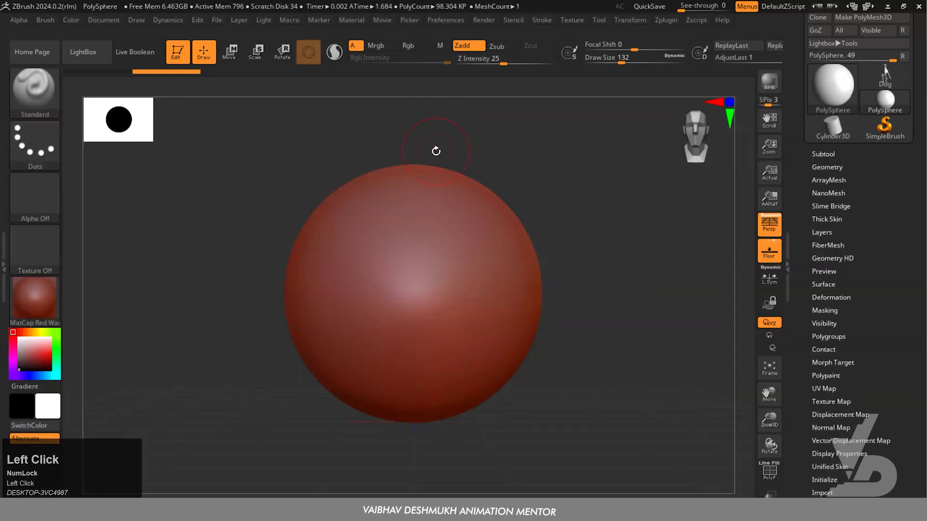
{"action": "key", "text": "b"}
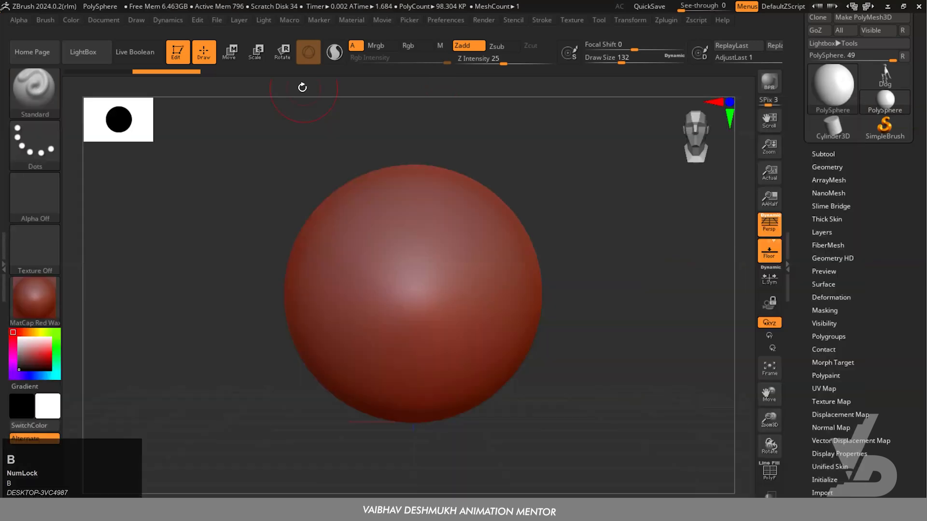
{"action": "left_click", "coordinate": [302, 87]}
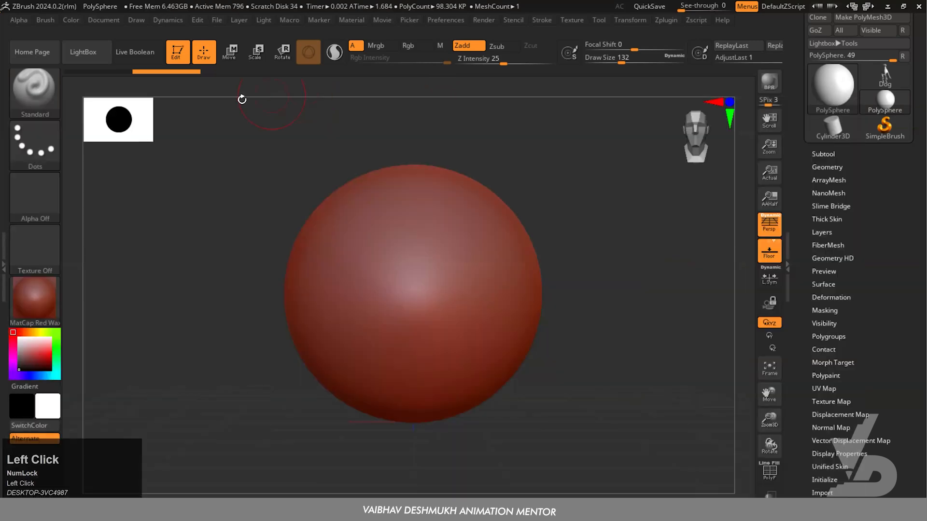
- Switch the Standard brush's stroke type to FreeHand, and change it to DragRect
{"action": "left_click", "coordinate": [43, 162]}
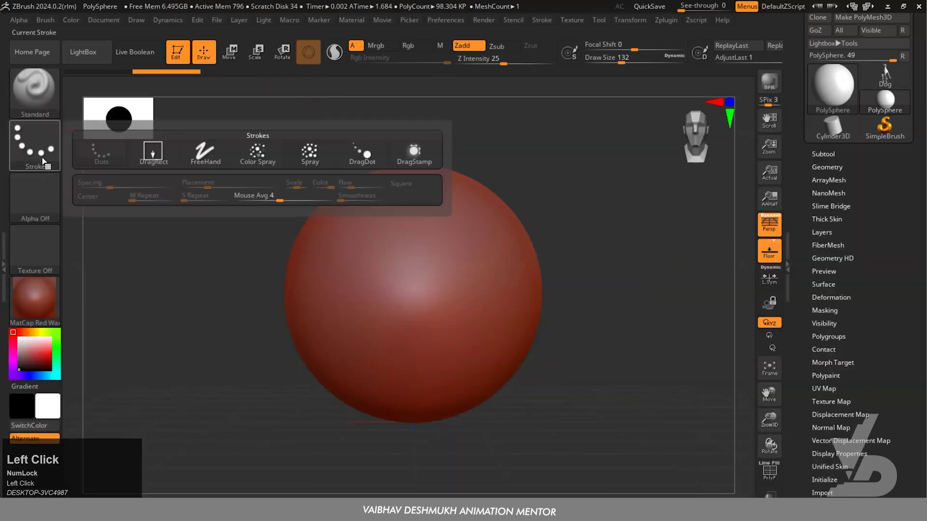
{"action": "left_click", "coordinate": [207, 152]}
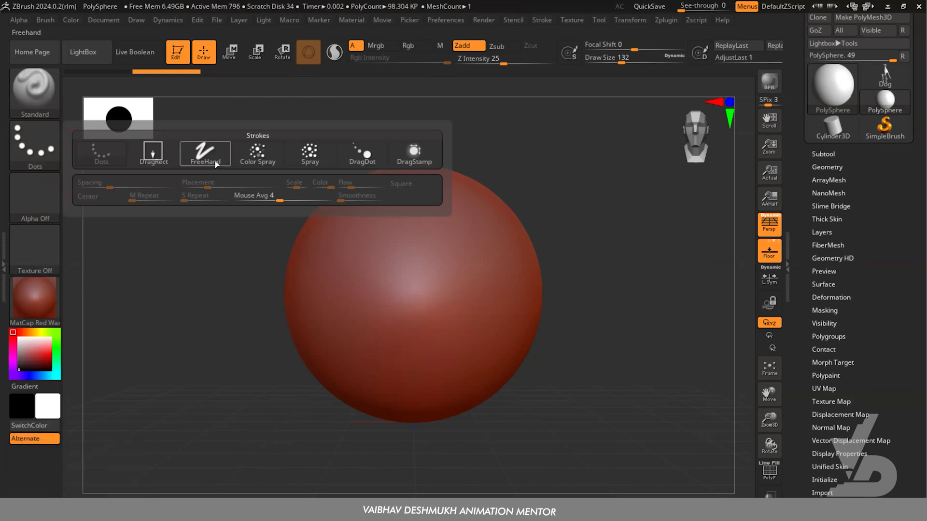
{"action": "left_click", "coordinate": [25, 165]}
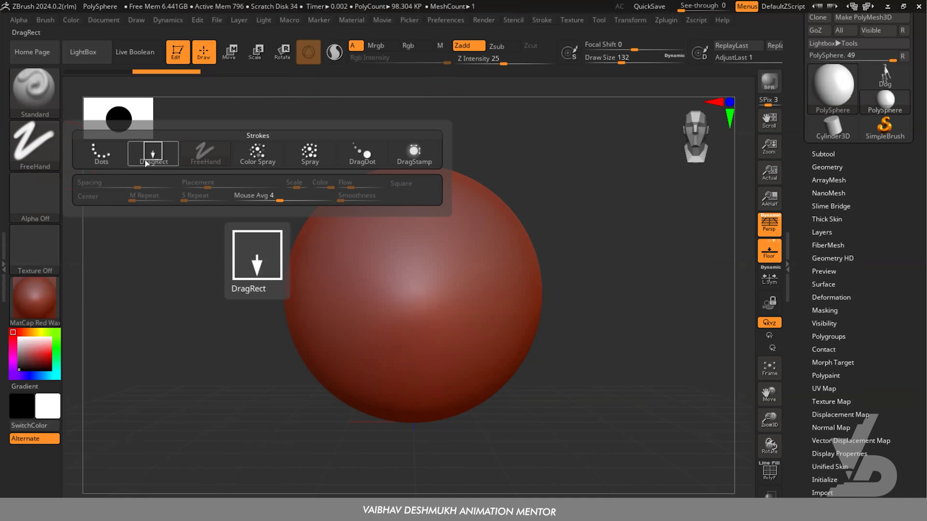
{"action": "left_click", "coordinate": [147, 159]}
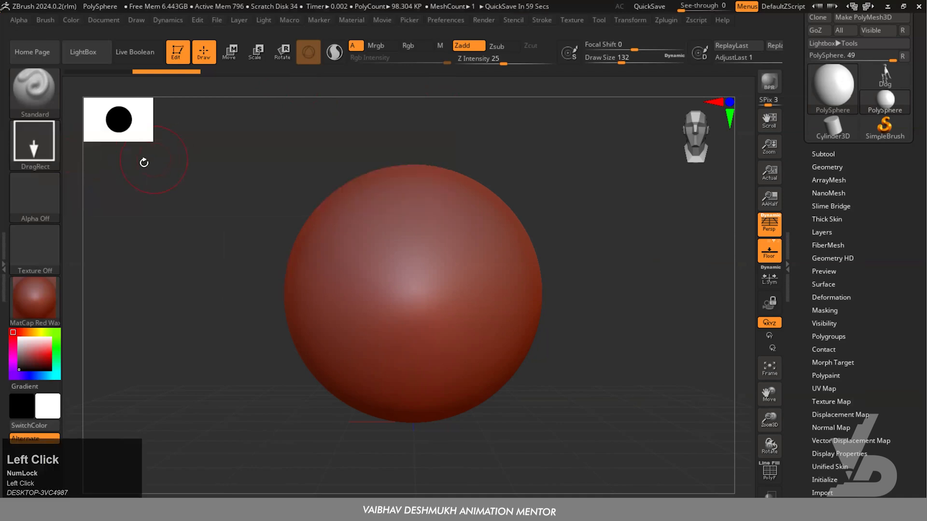
- Try stamping the Alpha 10 star large across the sphere's front, and undo it
{"action": "left_click", "coordinate": [45, 213]}
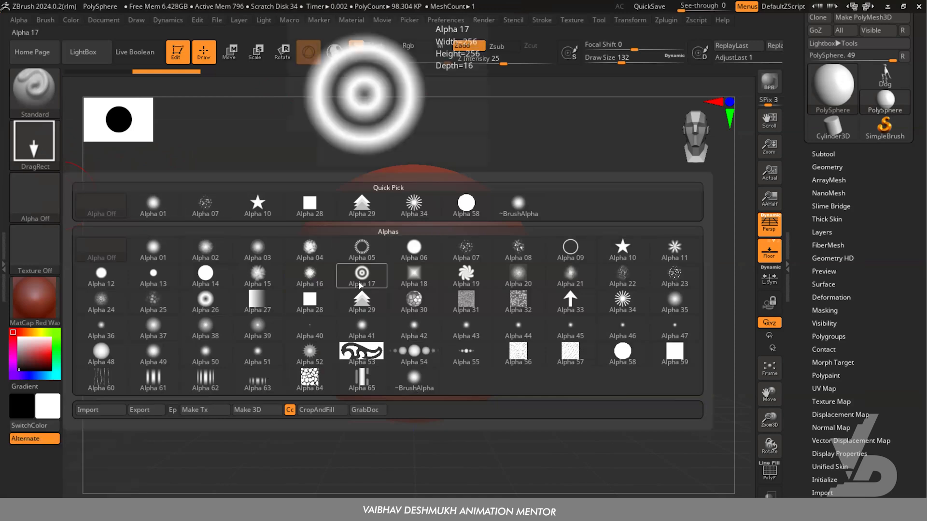
{"action": "left_click", "coordinate": [259, 207]}
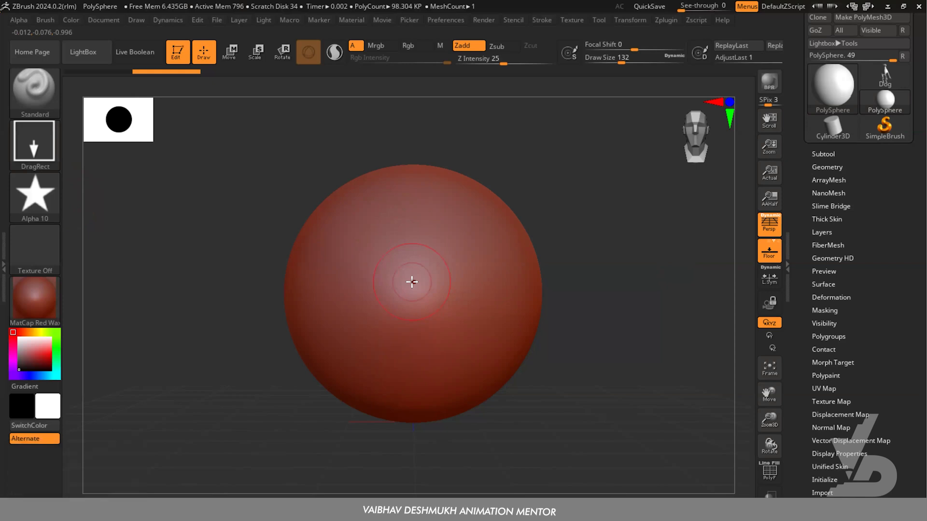
{"action": "left_click_drag", "start_coordinate": [412, 282], "coordinate": [478, 134]}
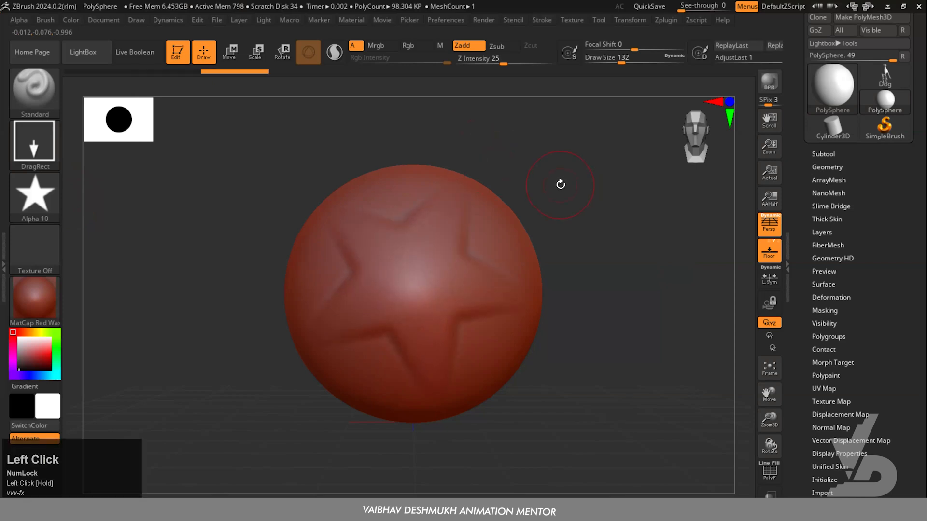
{"action": "key", "text": "ctrl+z"}
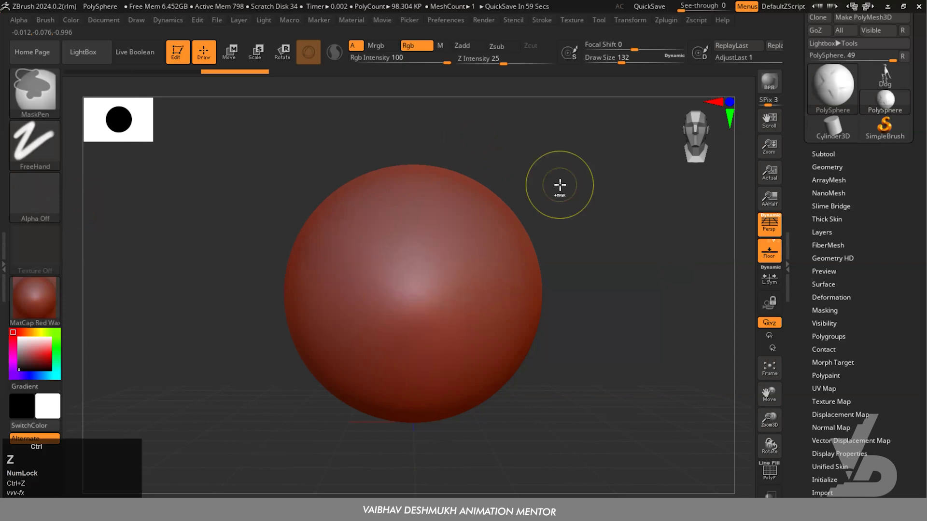
- Stamp three concentric rings of decreasing size with Alpha 05 on the sphere's front at a Z Intensity of 59
{"action": "key", "text": "F3"}
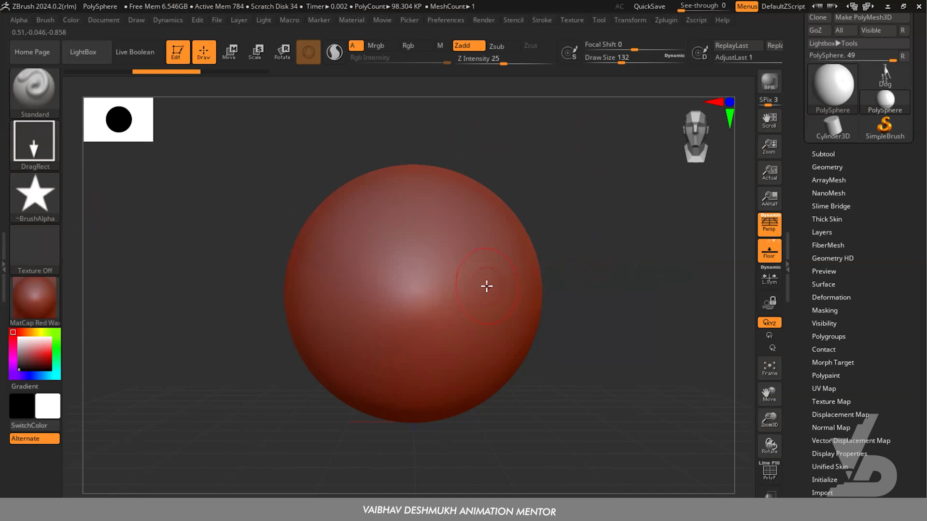
{"action": "left_click_drag", "start_coordinate": [502, 63], "coordinate": [515, 64]}
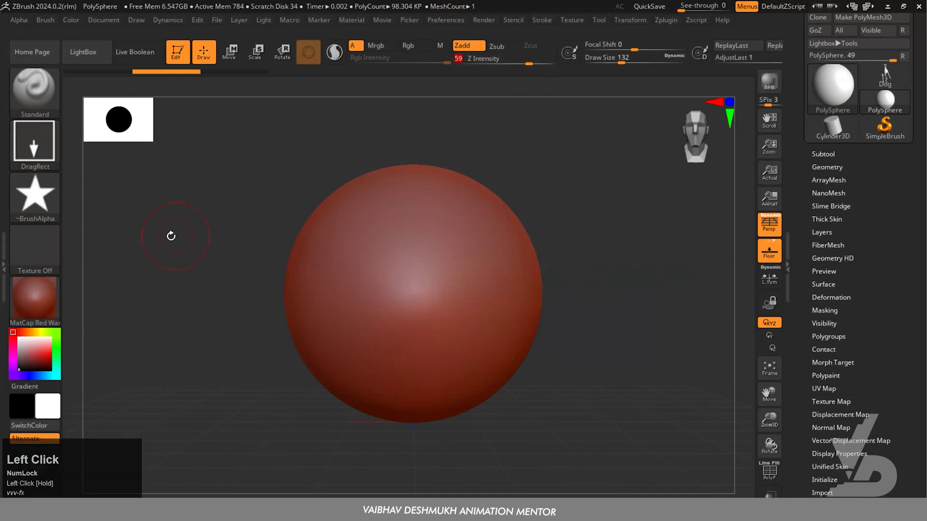
{"action": "left_click", "coordinate": [39, 211]}
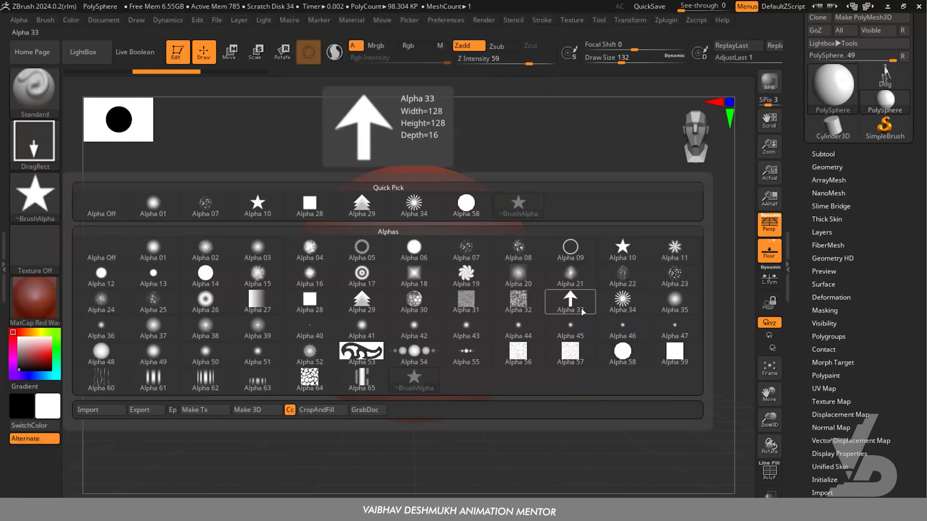
{"action": "left_click", "coordinate": [362, 248]}
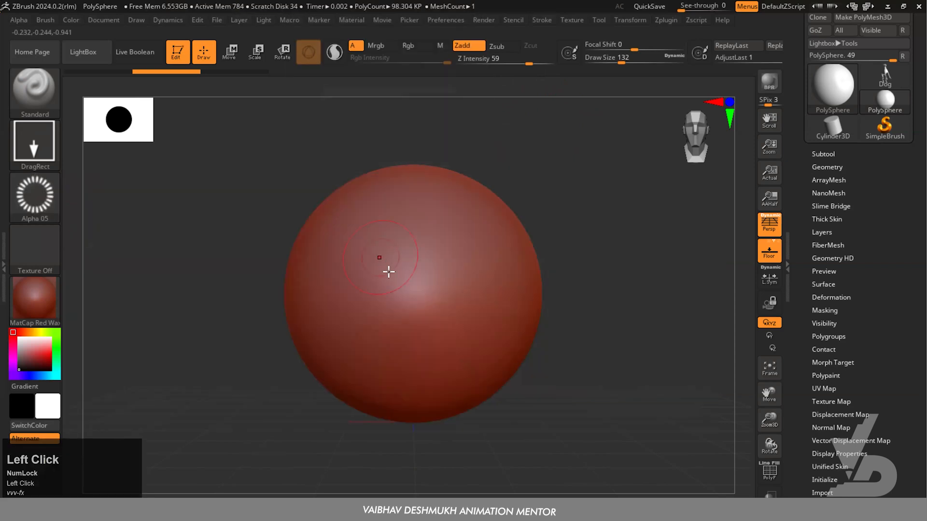
{"action": "left_click_drag", "start_coordinate": [416, 291], "coordinate": [477, 175]}
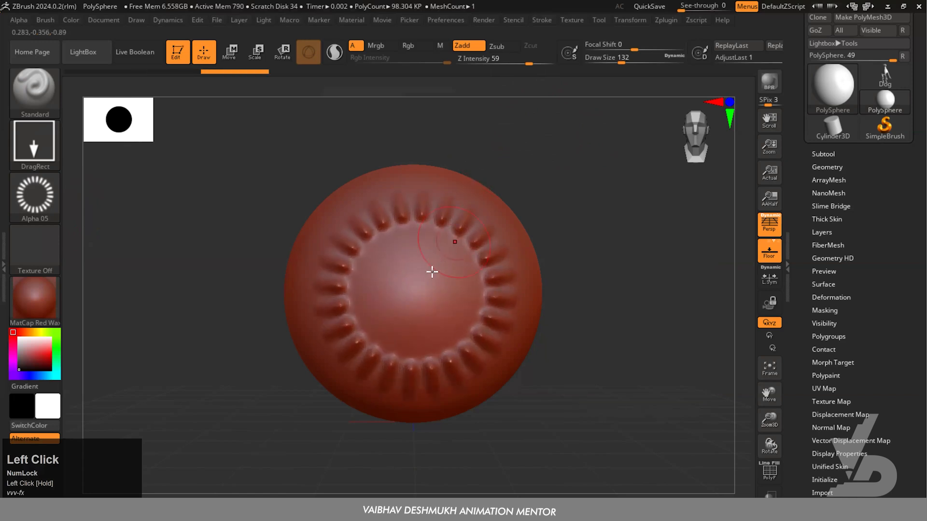
{"action": "left_click_drag", "start_coordinate": [414, 292], "coordinate": [455, 227]}
{"action": "left_click_drag", "start_coordinate": [418, 284], "coordinate": [449, 254]}
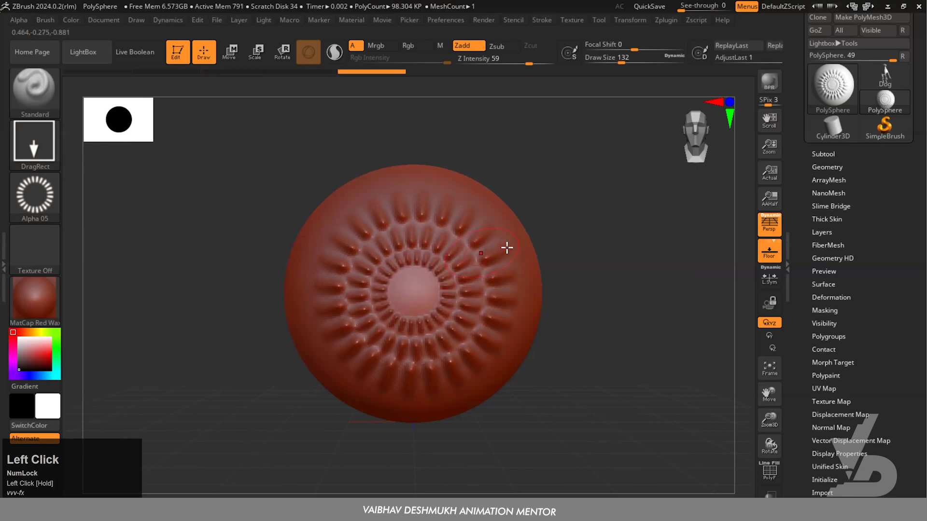
{"action": "mouse_move", "coordinate": [50, 217]}
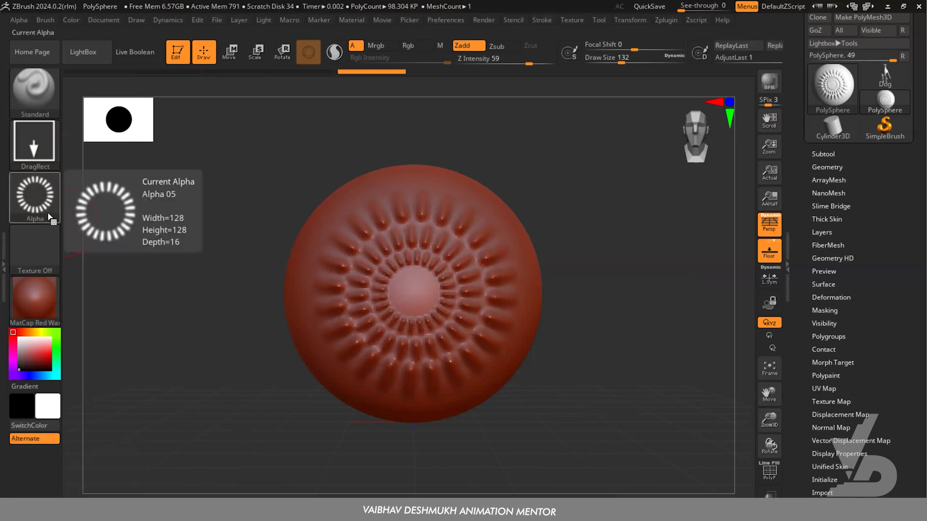
- Look through the alpha library and open its image import dialog, cancelling without importing a file
{"action": "left_click", "coordinate": [50, 217]}
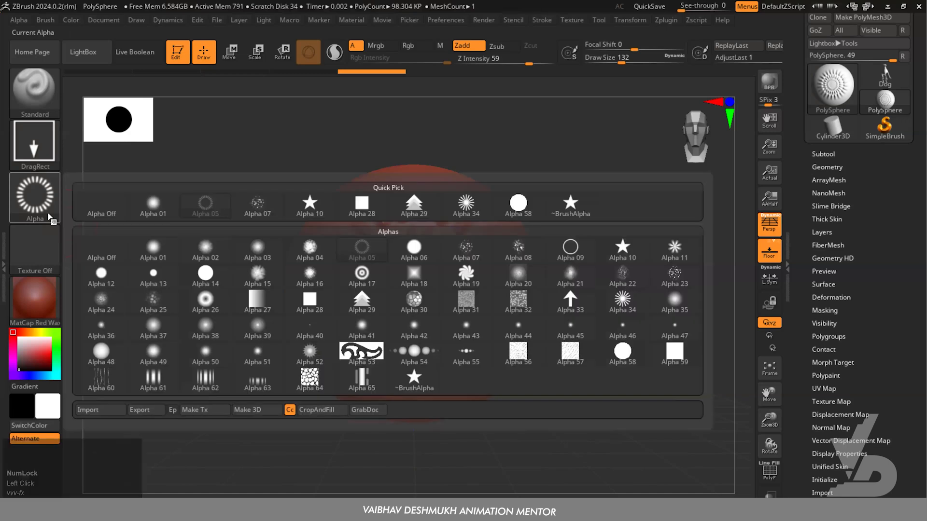
{"action": "key", "text": "F4"}
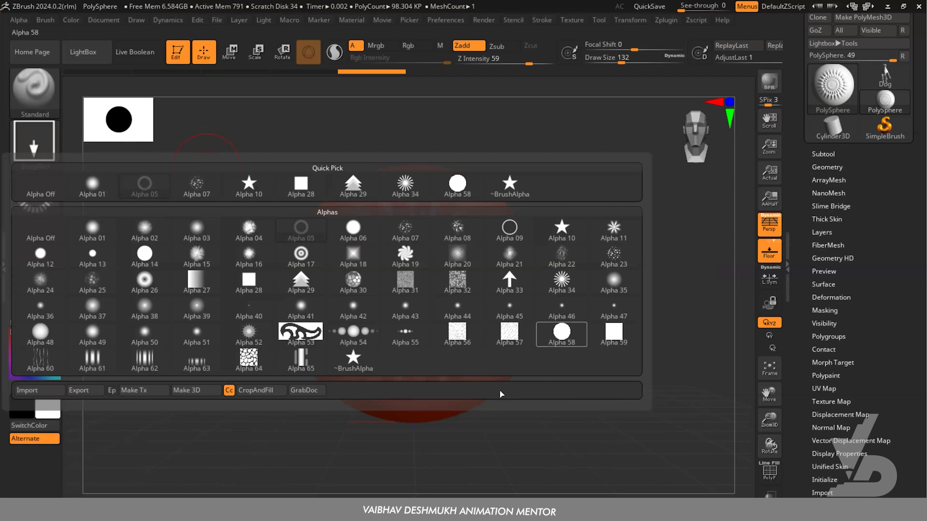
{"action": "mouse_move", "coordinate": [360, 261]}
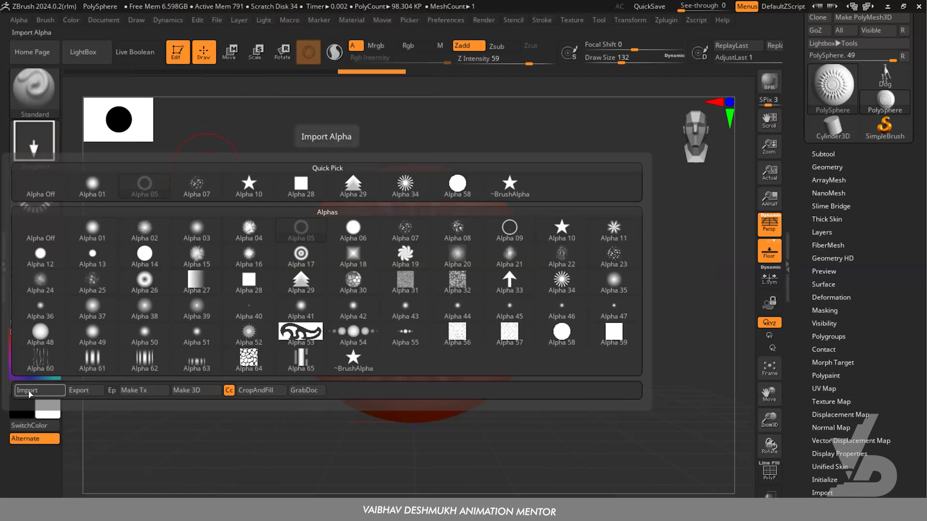
{"action": "left_click", "coordinate": [30, 395]}
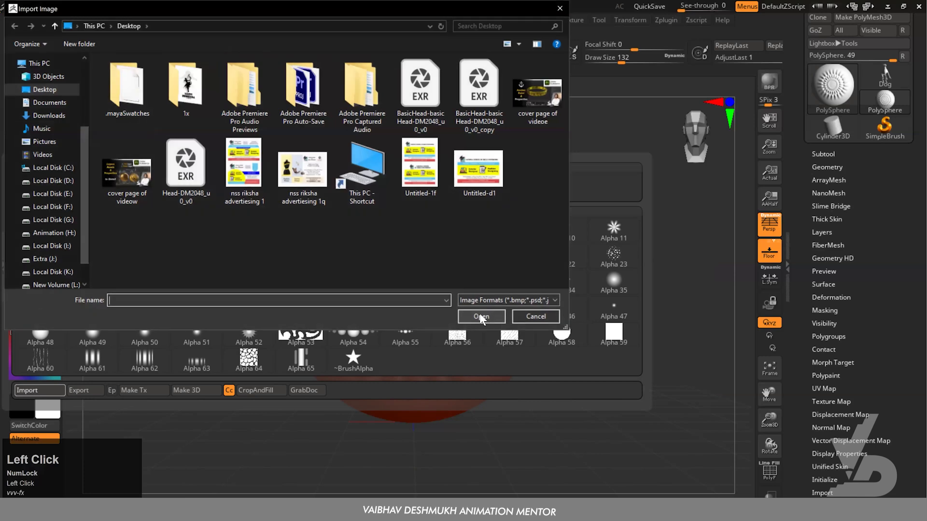
{"action": "left_click", "coordinate": [555, 315]}
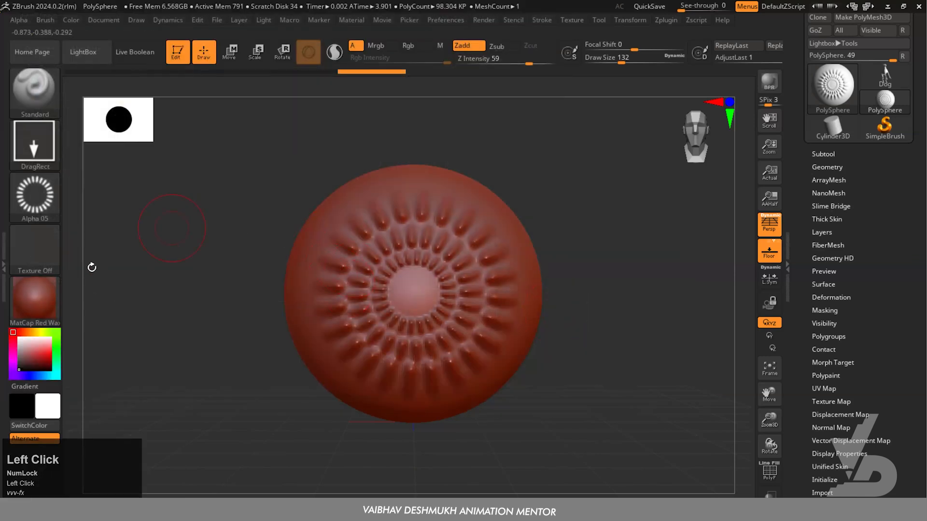
- Set the current texture to Texture 40 and expand the tool's Texture Map settings
{"action": "left_click", "coordinate": [43, 259]}
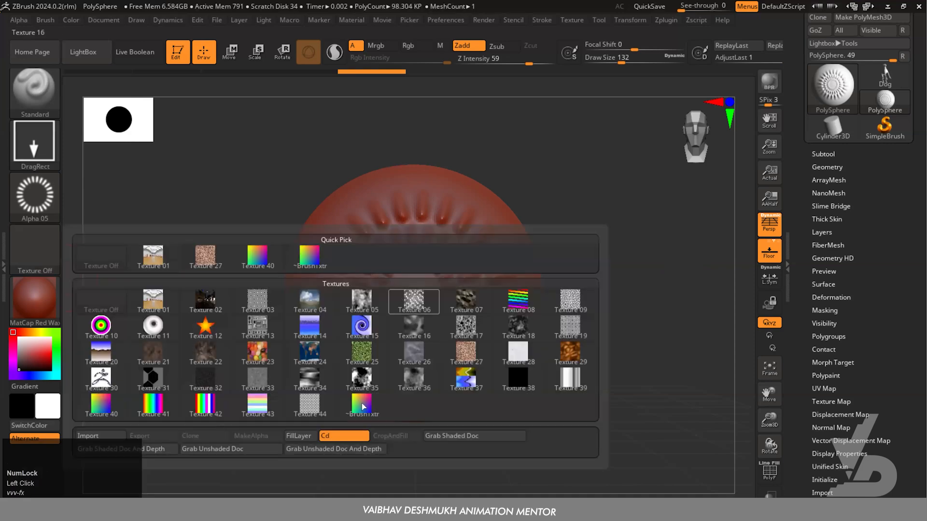
{"action": "left_click", "coordinate": [260, 260]}
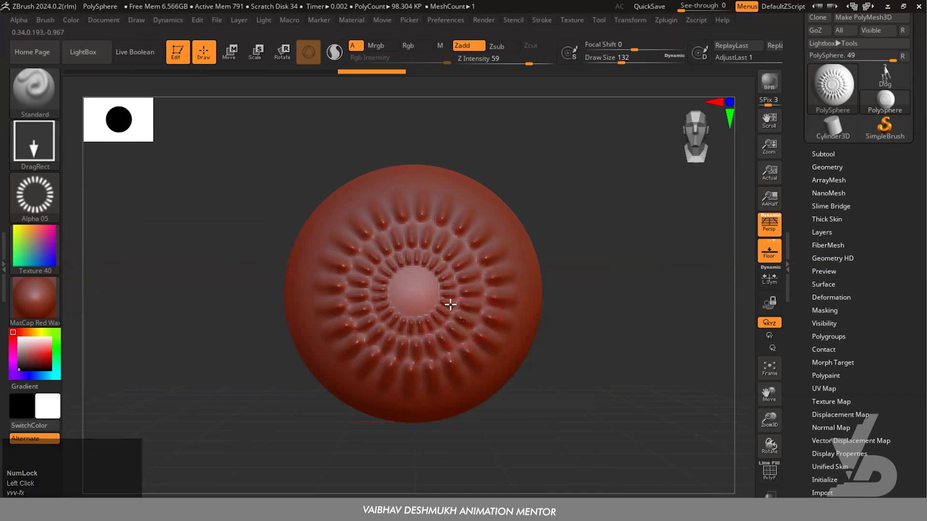
{"action": "left_click_drag", "start_coordinate": [837, 405], "coordinate": [829, 298]}
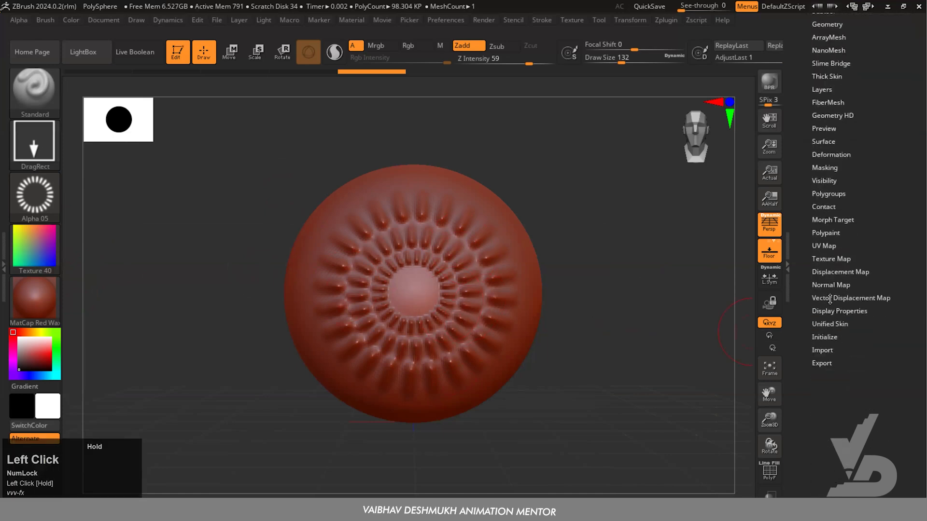
{"action": "left_click", "coordinate": [838, 259]}
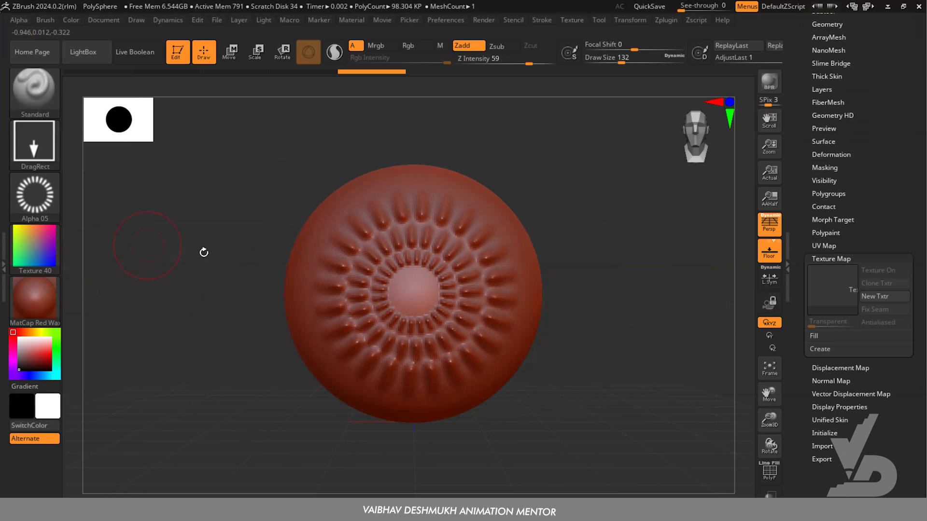
{"action": "key", "text": "F5"}
- Apply the Blinn material to the sphere and move the light toward the upper left of the light preview
{"action": "left_click", "coordinate": [20, 303]}
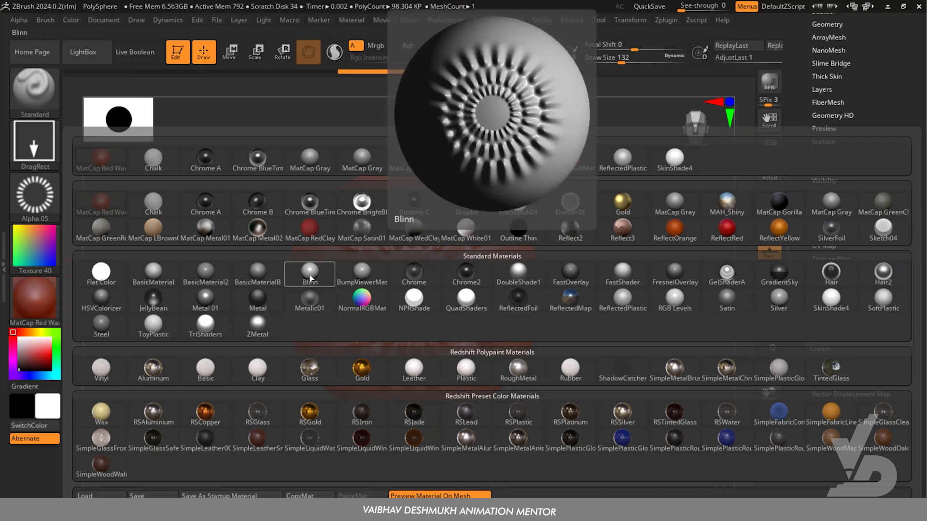
{"action": "left_click", "coordinate": [309, 275]}
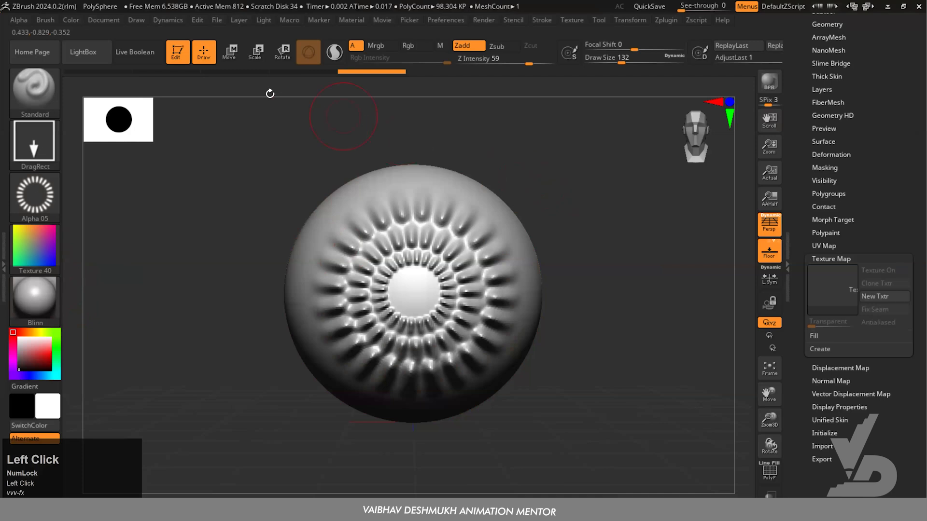
{"action": "left_click", "coordinate": [264, 20]}
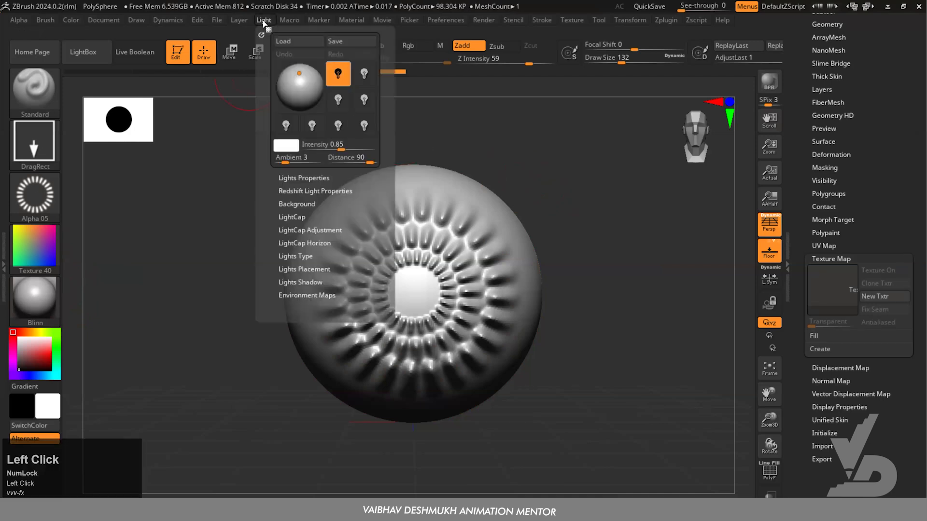
{"action": "left_click", "coordinate": [293, 72]}
{"action": "mouse_move", "coordinate": [292, 73]}
{"action": "left_mouse_down"}
{"action": "mouse_move", "coordinate": [312, 74]}
{"action": "mouse_move", "coordinate": [314, 92]}
{"action": "mouse_move", "coordinate": [289, 76]}
{"action": "left_mouse_up"}
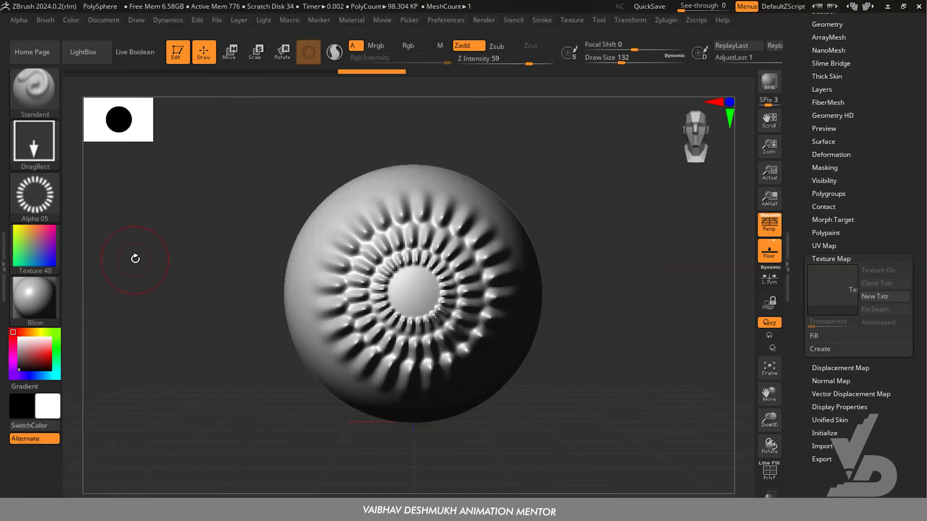
- Try the Chrome BlueTint material with a repositioned light, and switch the sphere back to the MatCap Red Wax material
{"action": "left_click", "coordinate": [35, 311]}
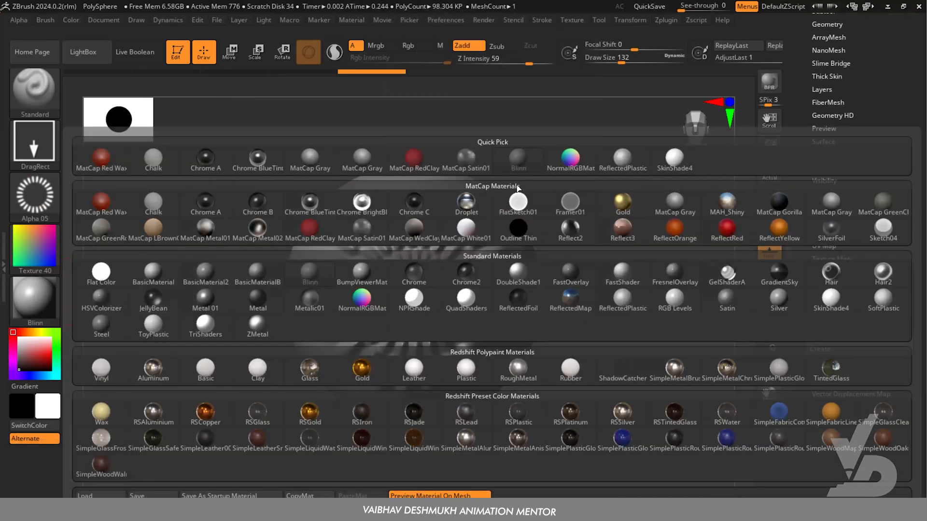
{"action": "left_click", "coordinate": [299, 207]}
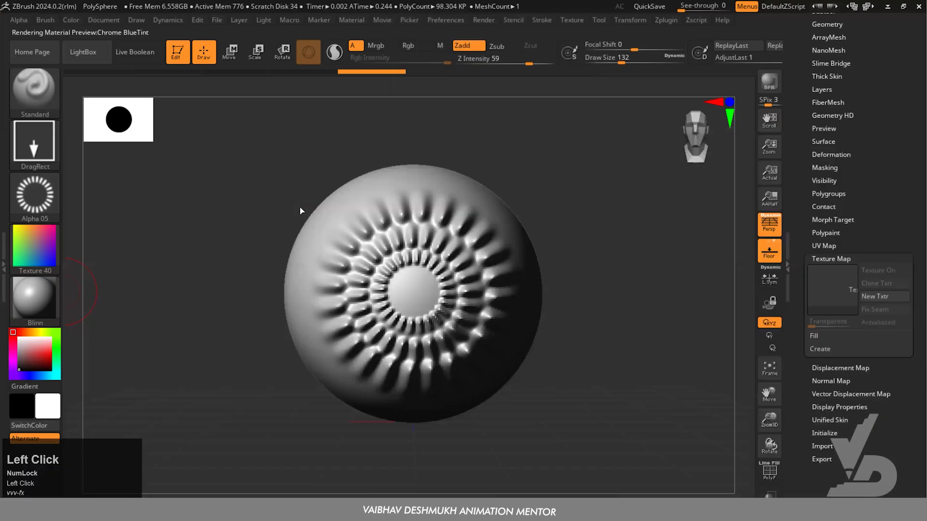
{"action": "left_click", "coordinate": [264, 20]}
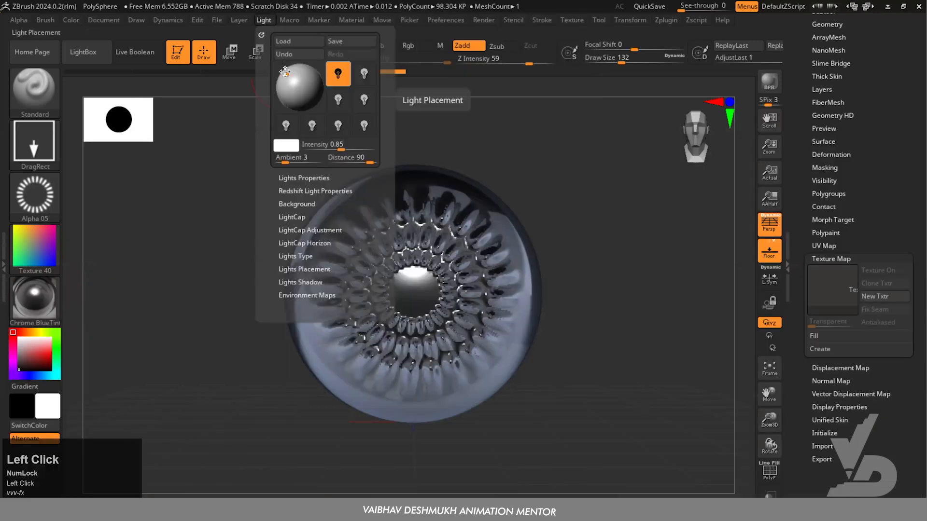
{"action": "mouse_move", "coordinate": [288, 79]}
{"action": "left_mouse_down"}
{"action": "mouse_move", "coordinate": [288, 91]}
{"action": "mouse_move", "coordinate": [294, 78]}
{"action": "left_mouse_up"}
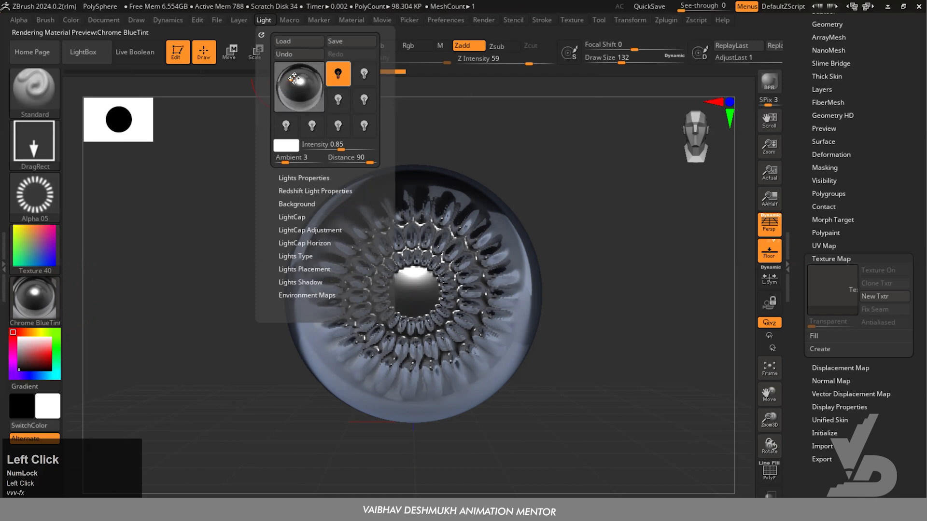
{"action": "left_click", "coordinate": [64, 275]}
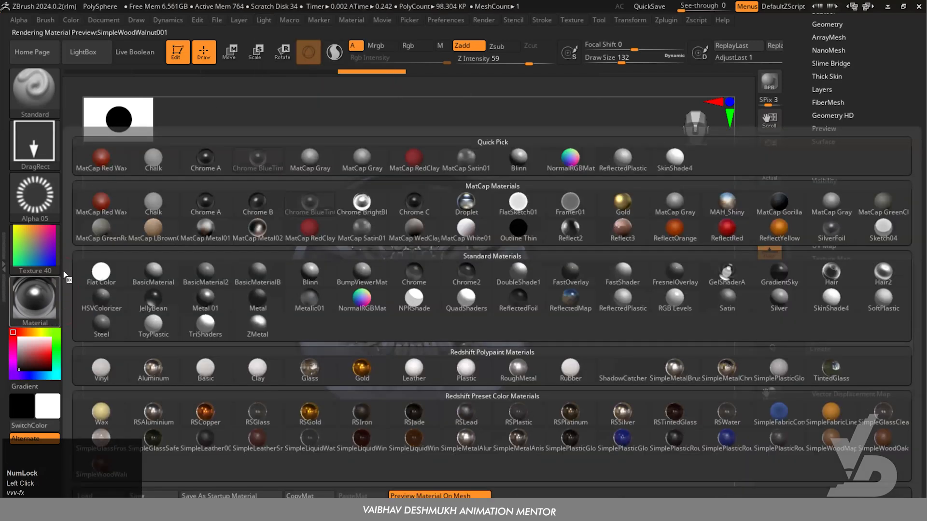
{"action": "left_click", "coordinate": [104, 205]}
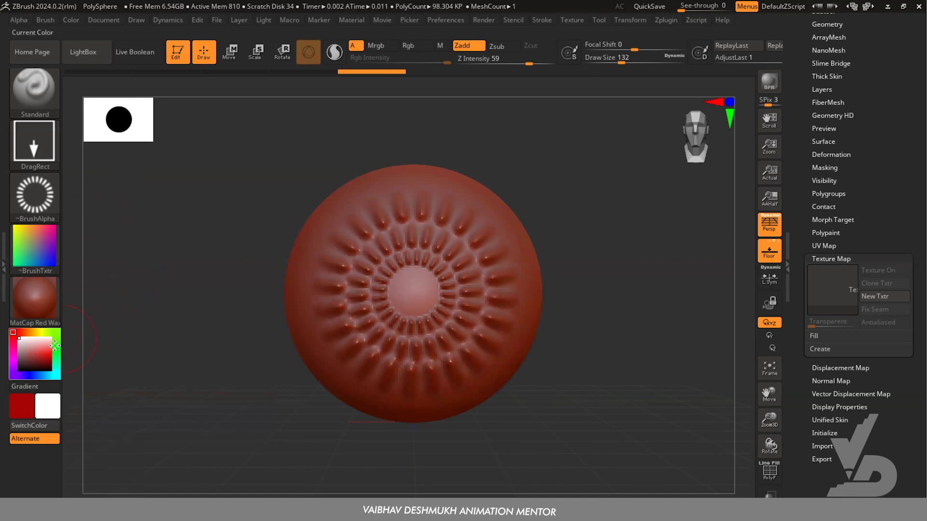
- Try lighter and brighter reds as the main colour, and change its hue to bright green
{"action": "left_click_drag", "start_coordinate": [46, 353], "coordinate": [48, 346]}
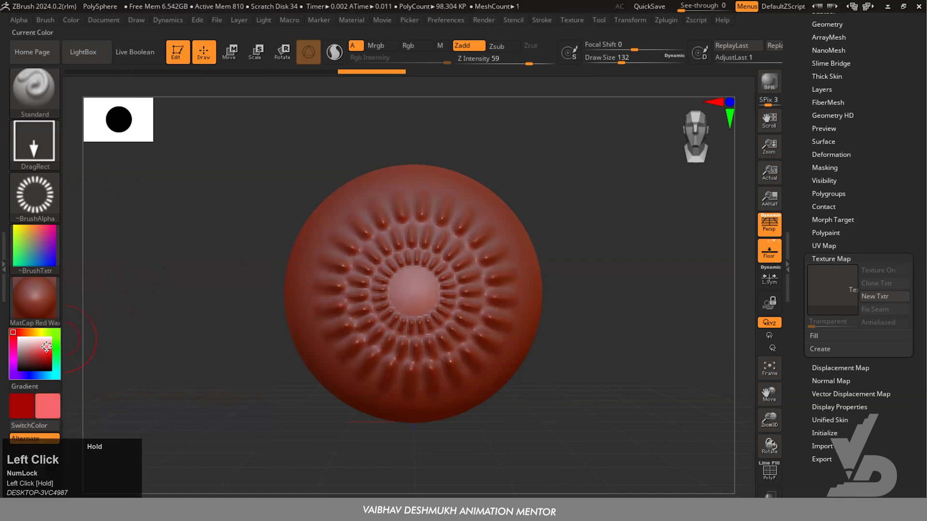
{"action": "left_click_drag", "start_coordinate": [46, 345], "coordinate": [45, 353]}
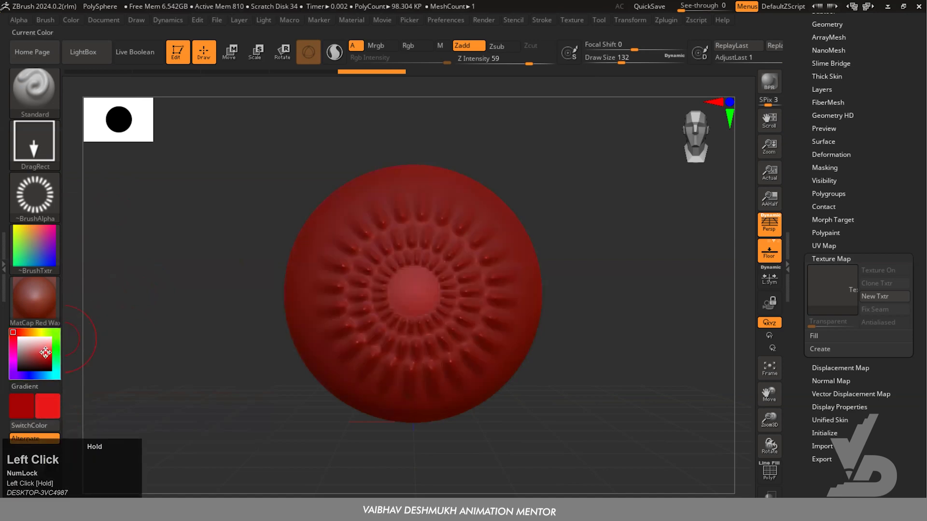
{"action": "left_click", "coordinate": [57, 334]}
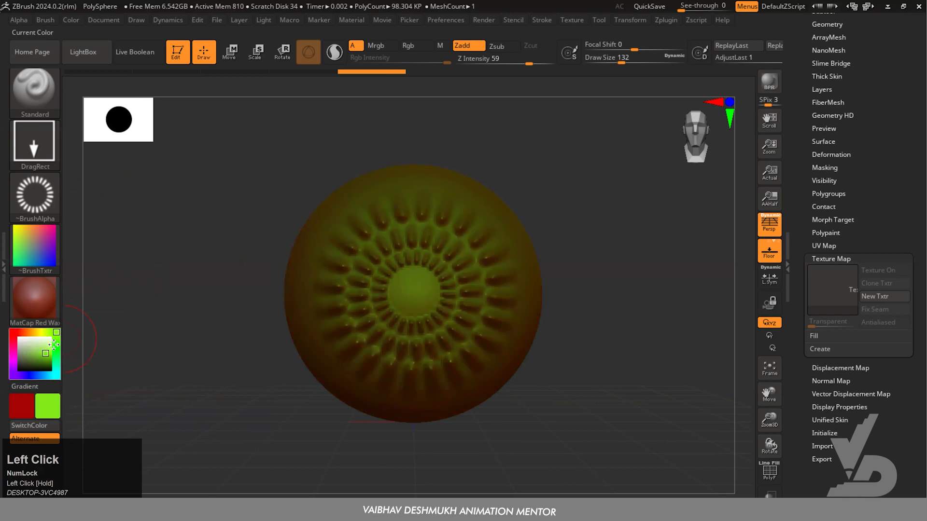
{"action": "left_click_drag", "start_coordinate": [57, 333], "coordinate": [57, 343]}
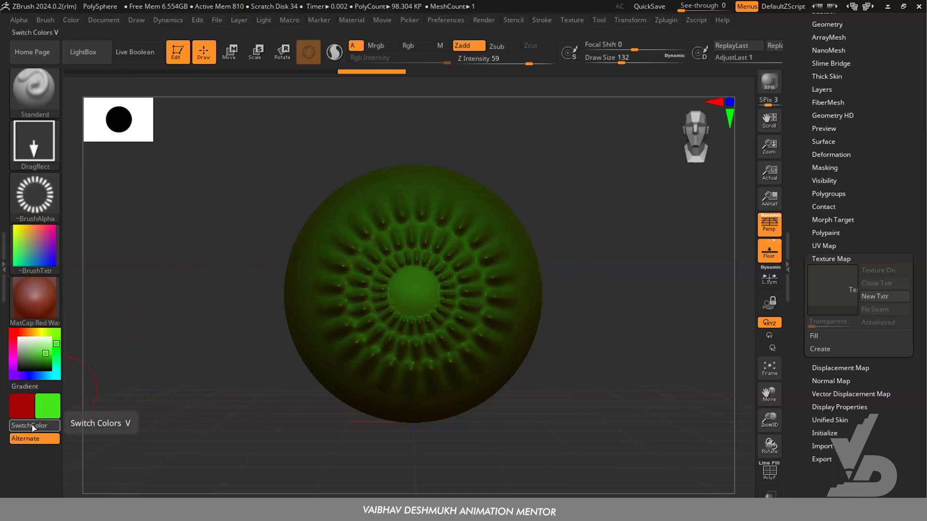
- Set the secondary colour to yellow
{"action": "left_click", "coordinate": [25, 409]}
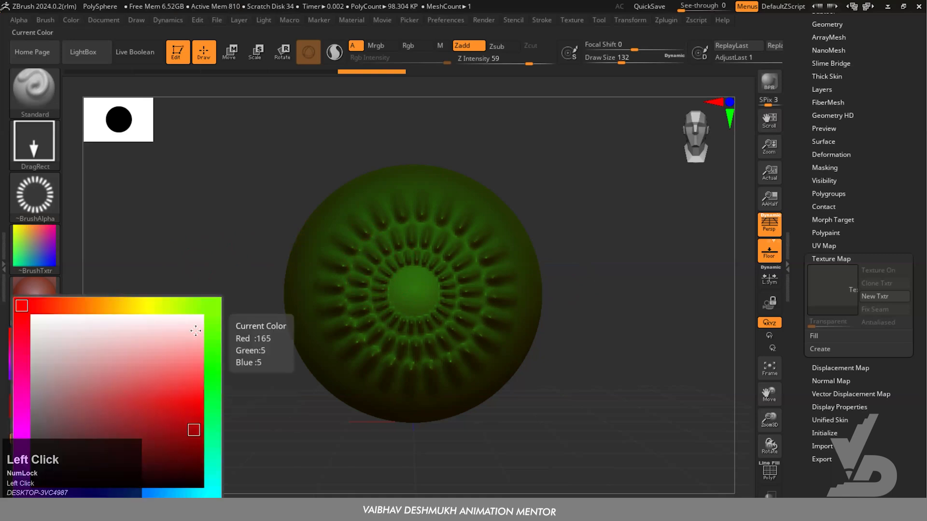
{"action": "left_click_drag", "start_coordinate": [168, 306], "coordinate": [144, 306]}
{"action": "left_click_drag", "start_coordinate": [190, 396], "coordinate": [197, 411]}
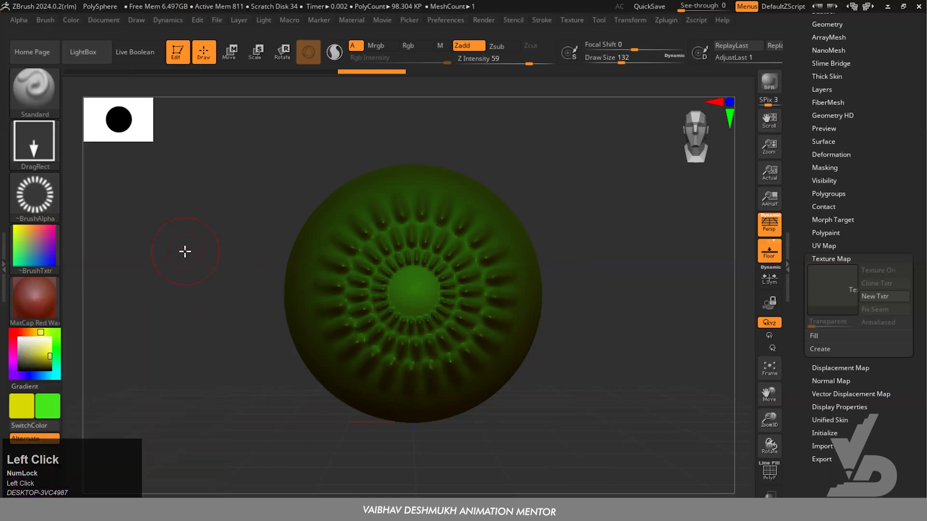
- Swap the main and secondary colours back and forth, finishing with yellow as the main colour
{"action": "left_click", "coordinate": [47, 426]}
{"action": "left_click", "coordinate": [46, 426]}
{"action": "left_click", "coordinate": [47, 427]}
{"action": "left_click", "coordinate": [46, 427]}
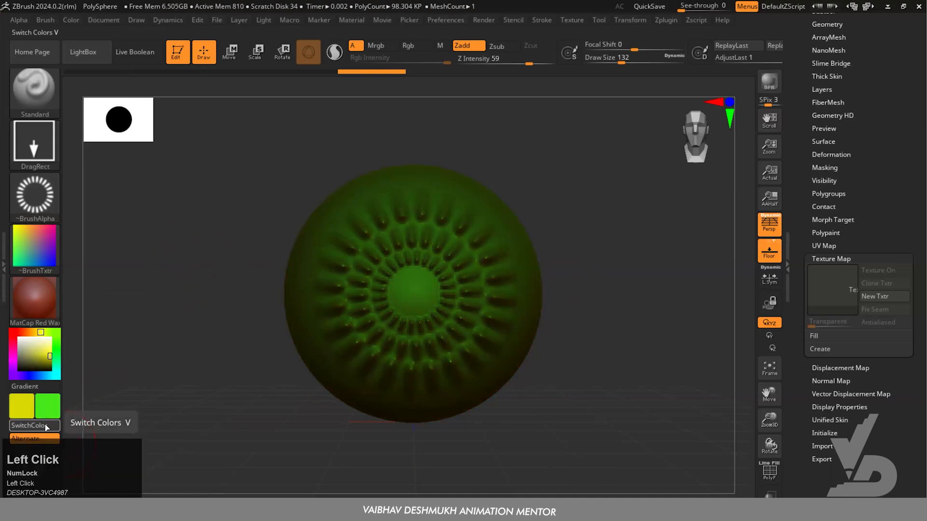
{"action": "left_click", "coordinate": [46, 426]}
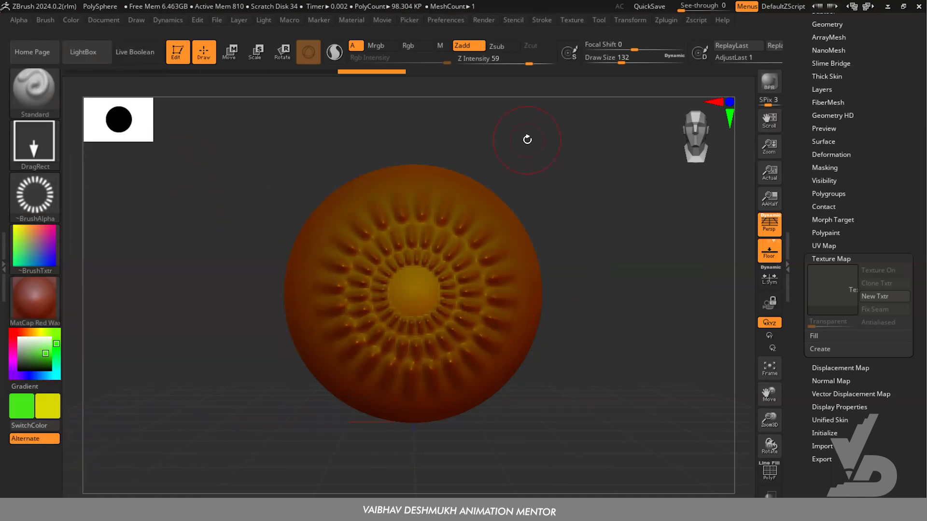
- Bring up the quick-access popup over the canvas and examine its colour, brush, draw size and intensity controls
{"action": "key", "text": "space"}
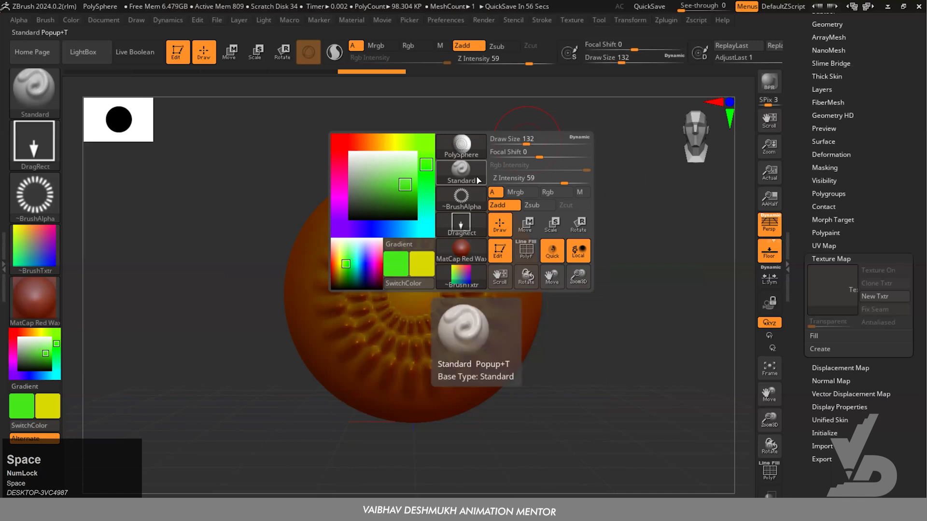
{"action": "key", "text": "space"}
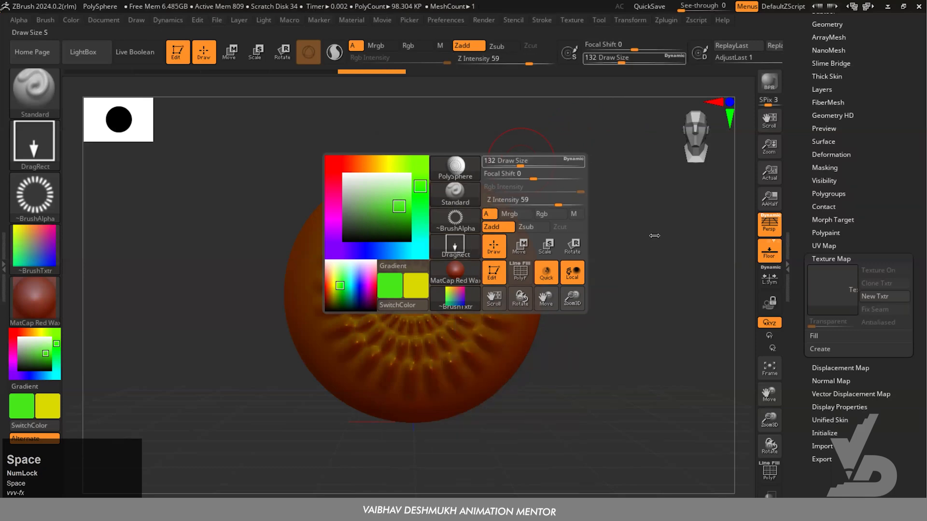
{"action": "key", "text": "space"}
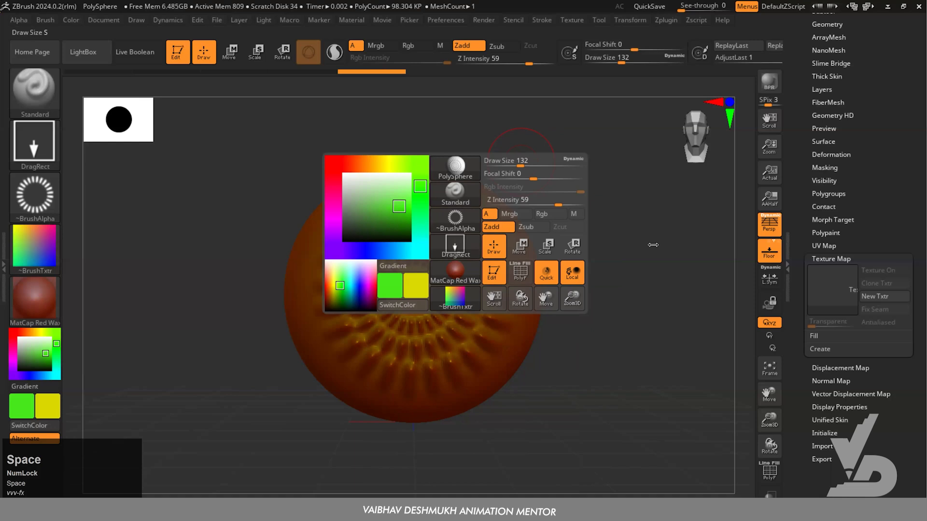